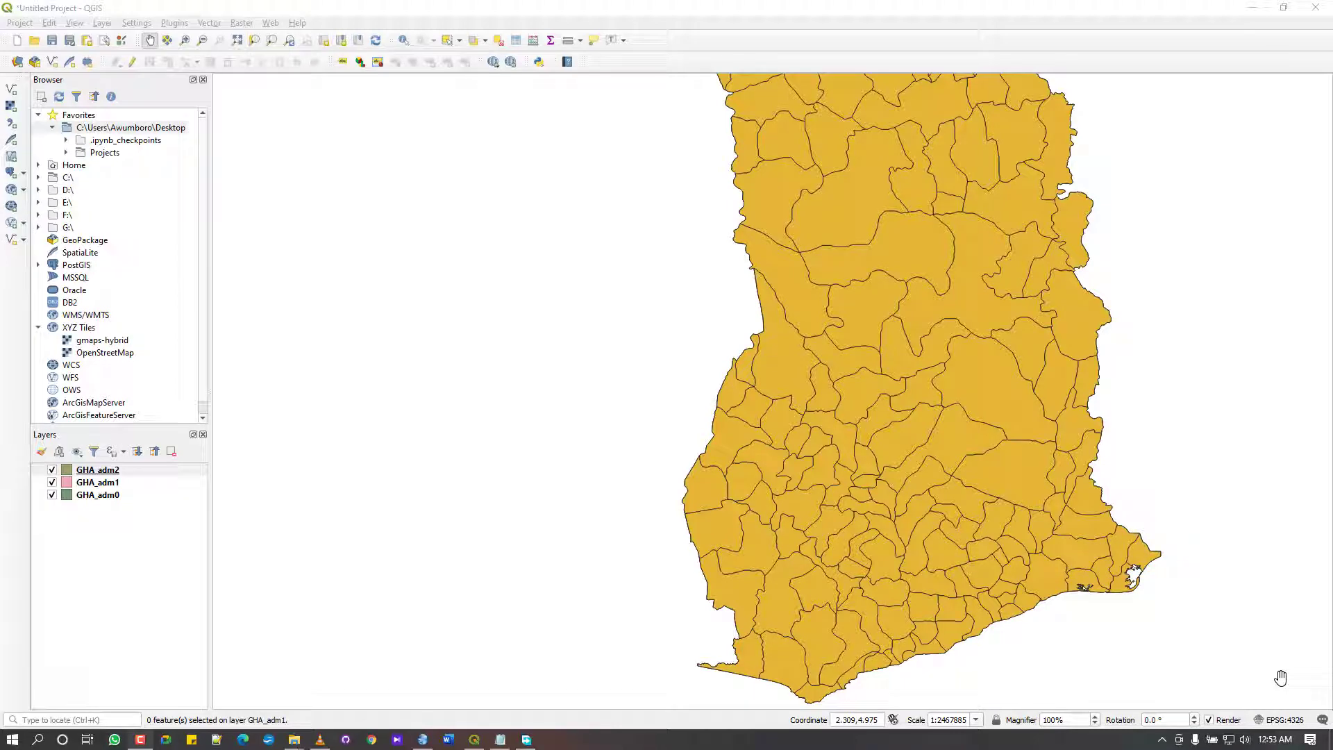
# Step: Hide the GHA_adm2 and GHA_adm0 layers so only GHA_adm1 is displayed, and select GHA_adm1
pyautogui.moveTo(1019, 321); pyautogui.dragTo(863, 382)
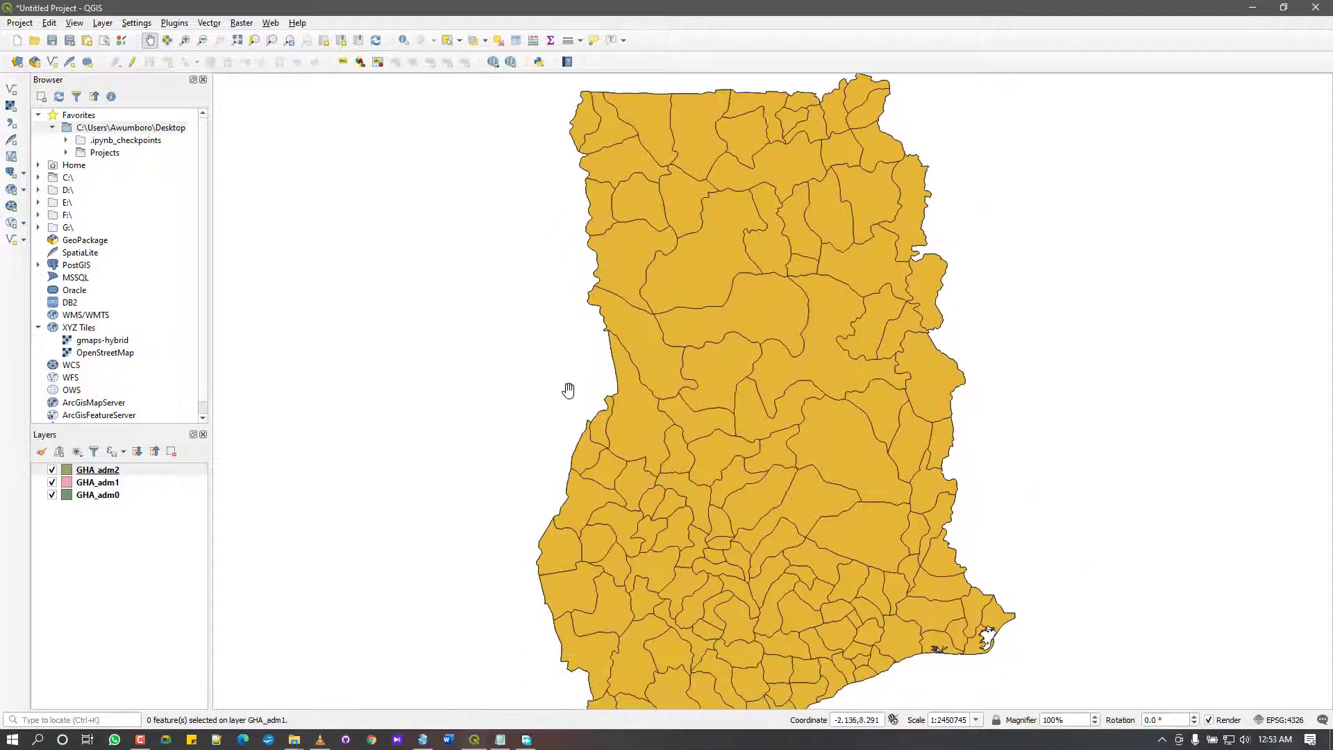
pyautogui.click(54, 471)
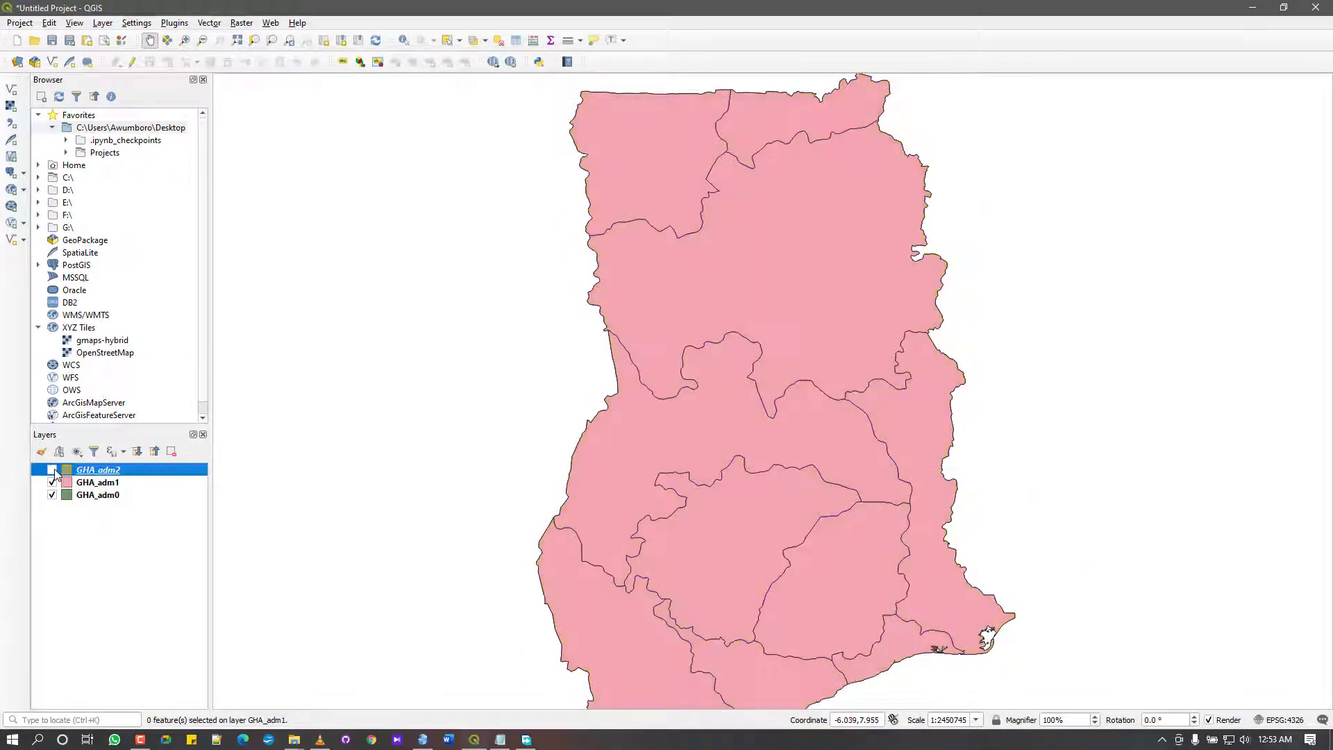
pyautogui.click(52, 495)
pyautogui.click(81, 484)
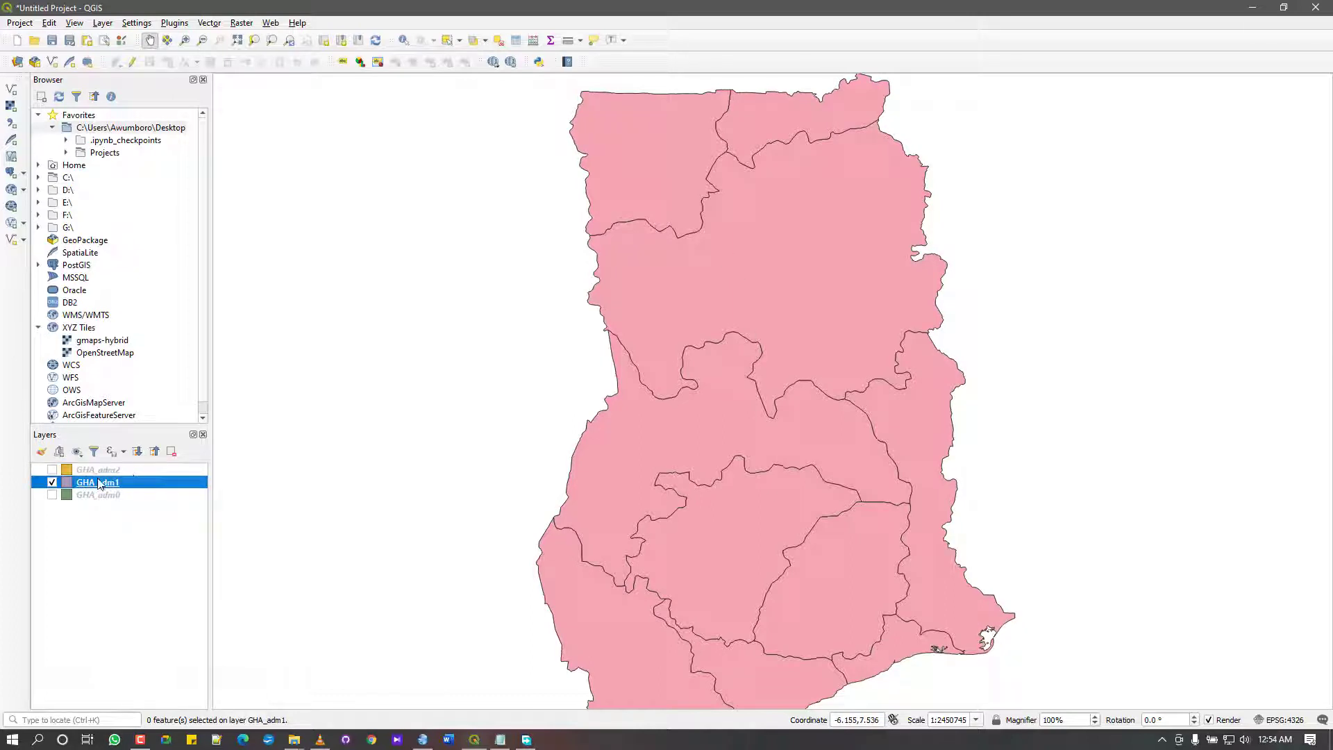
pyautogui.moveTo(754, 289); pyautogui.dragTo(761, 281)
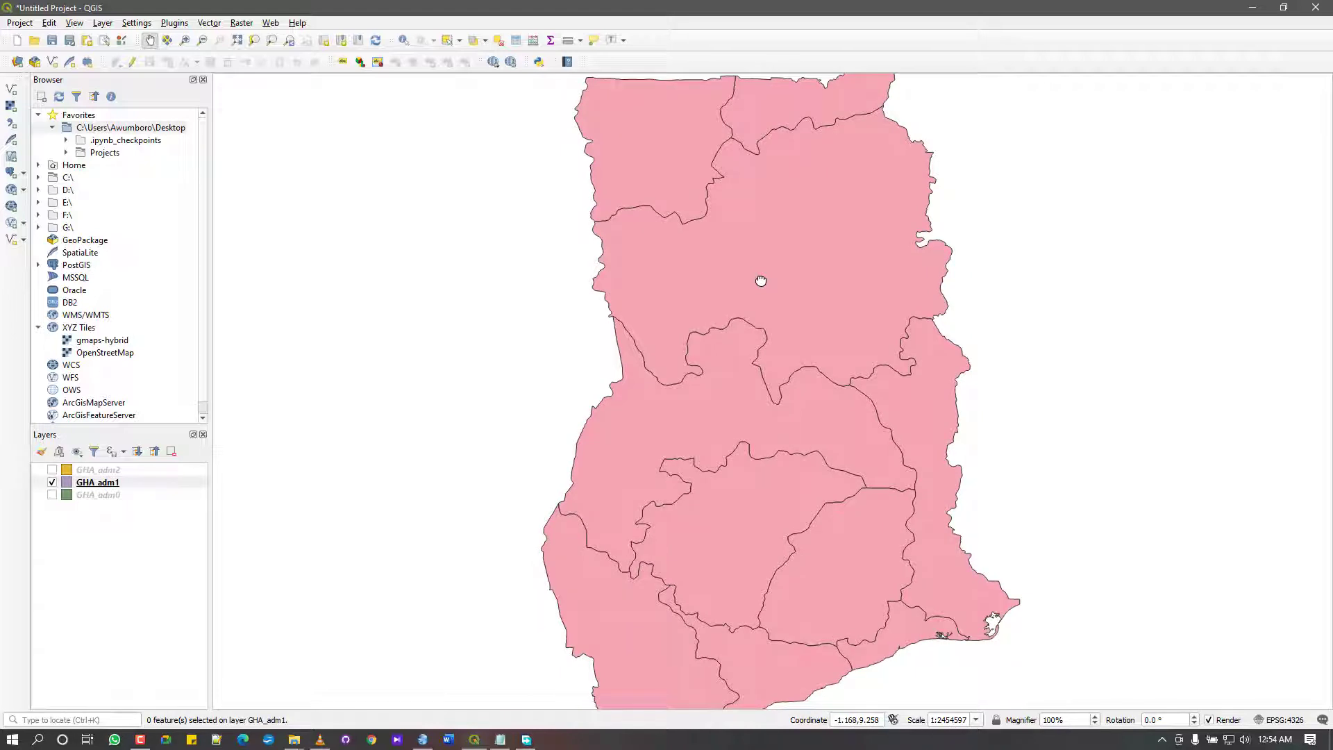
pyautogui.scroll(-1, 760, 280)
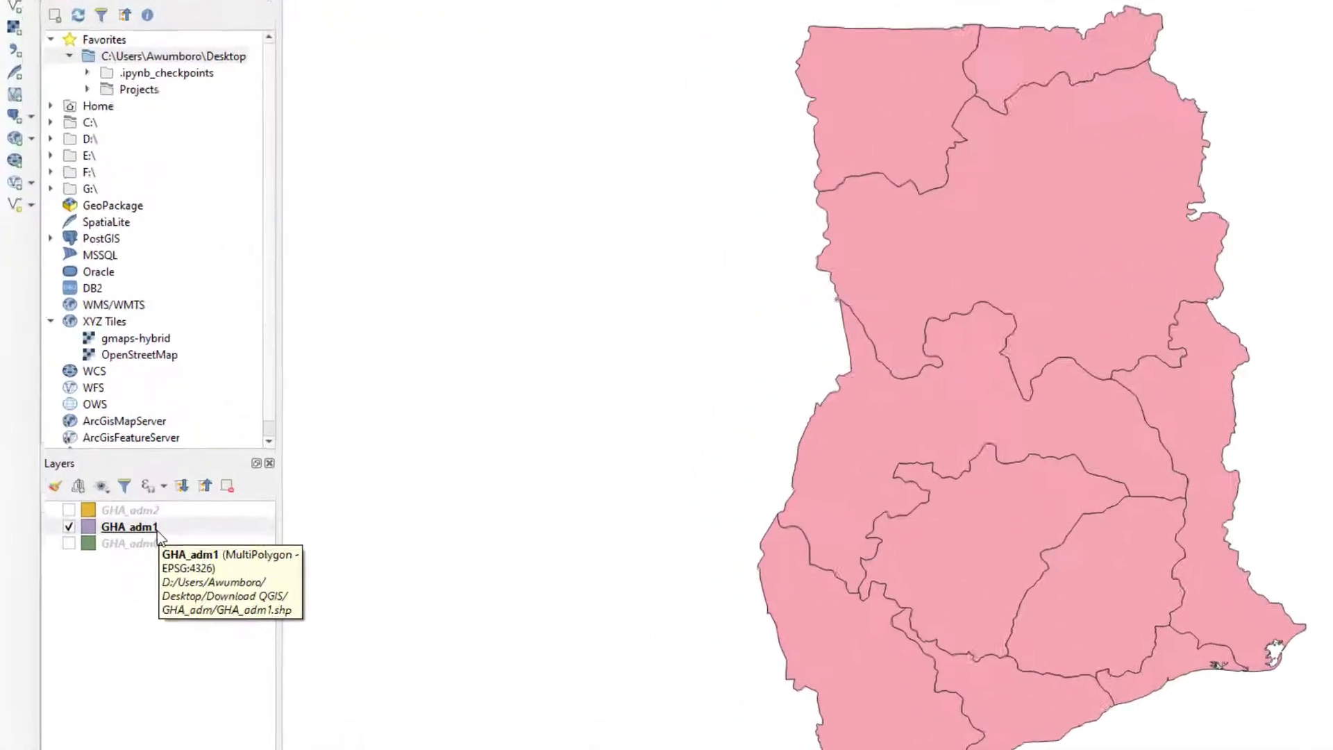
# Step: Open the GHA_adm1 layer's properties and apply the No symbols style to its symbology
pyautogui.rightClick(118, 485)
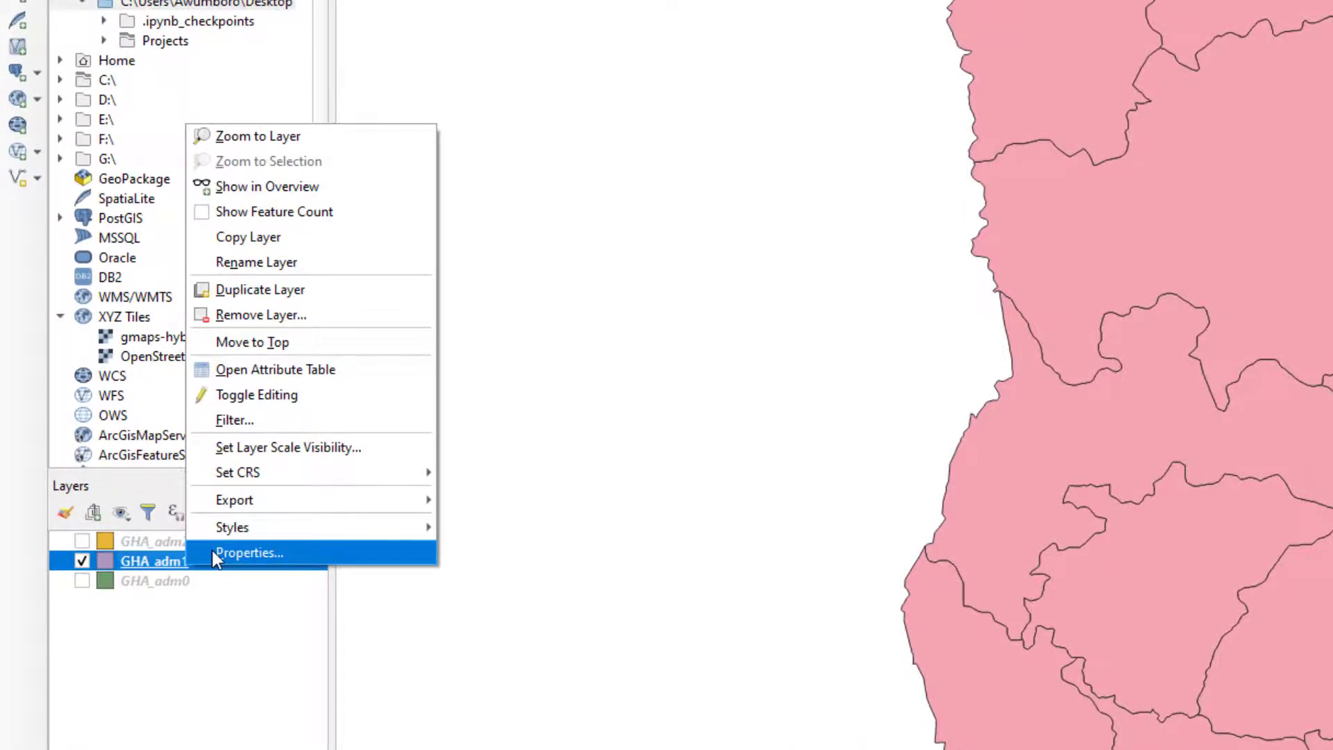
pyautogui.click(211, 552)
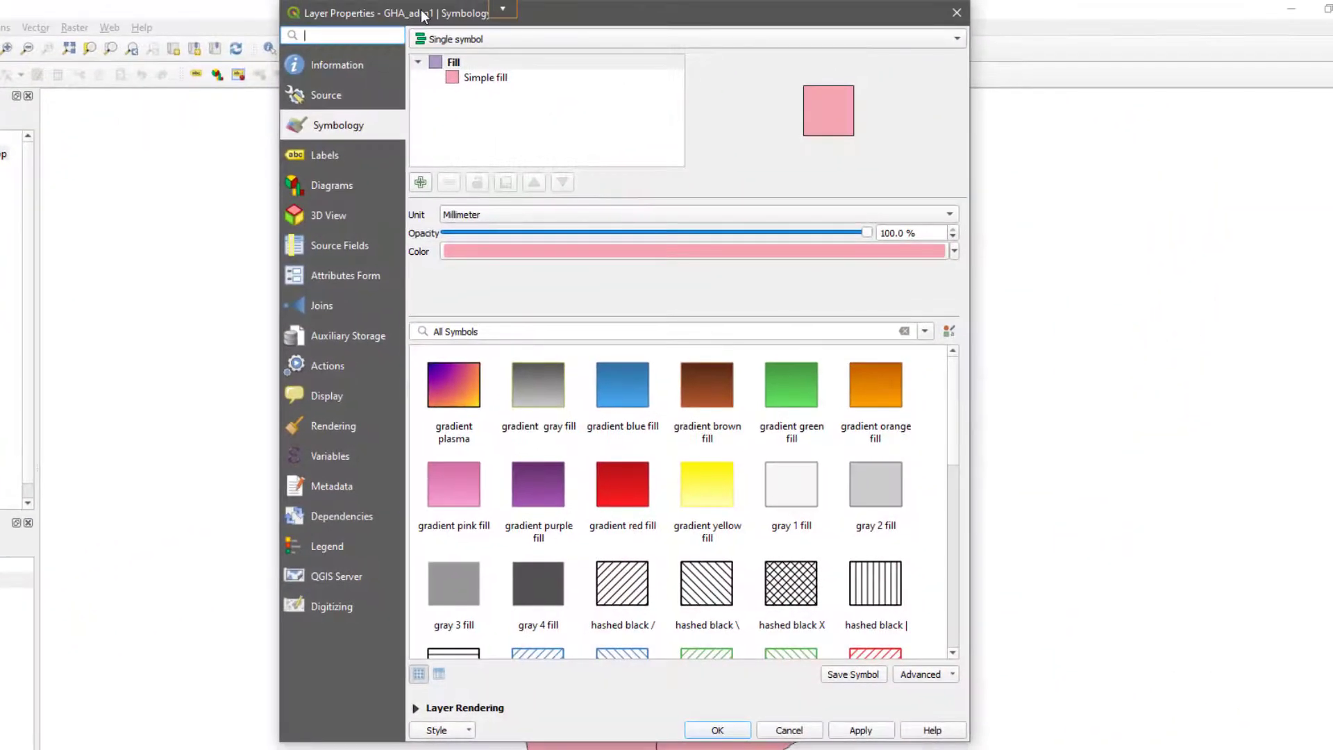
pyautogui.moveTo(460, 3); pyautogui.dragTo(230, 53)
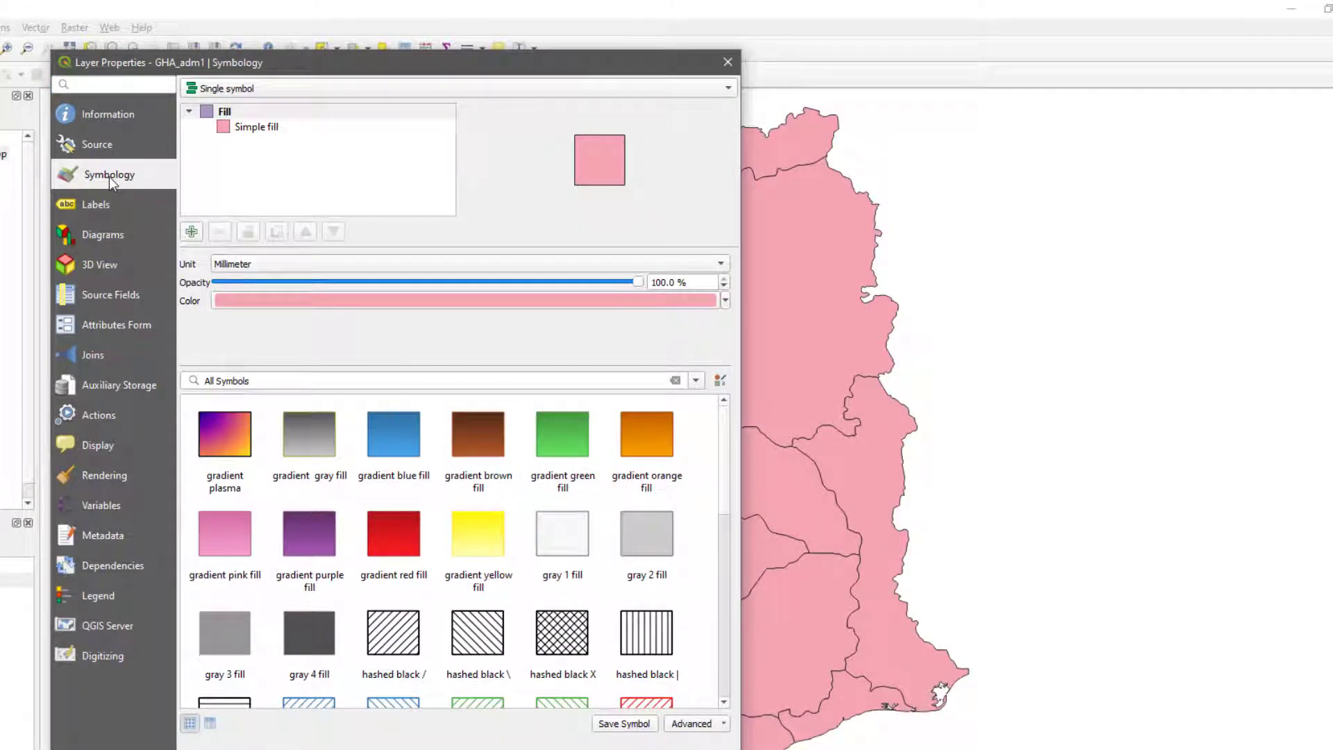
pyautogui.click(239, 89)
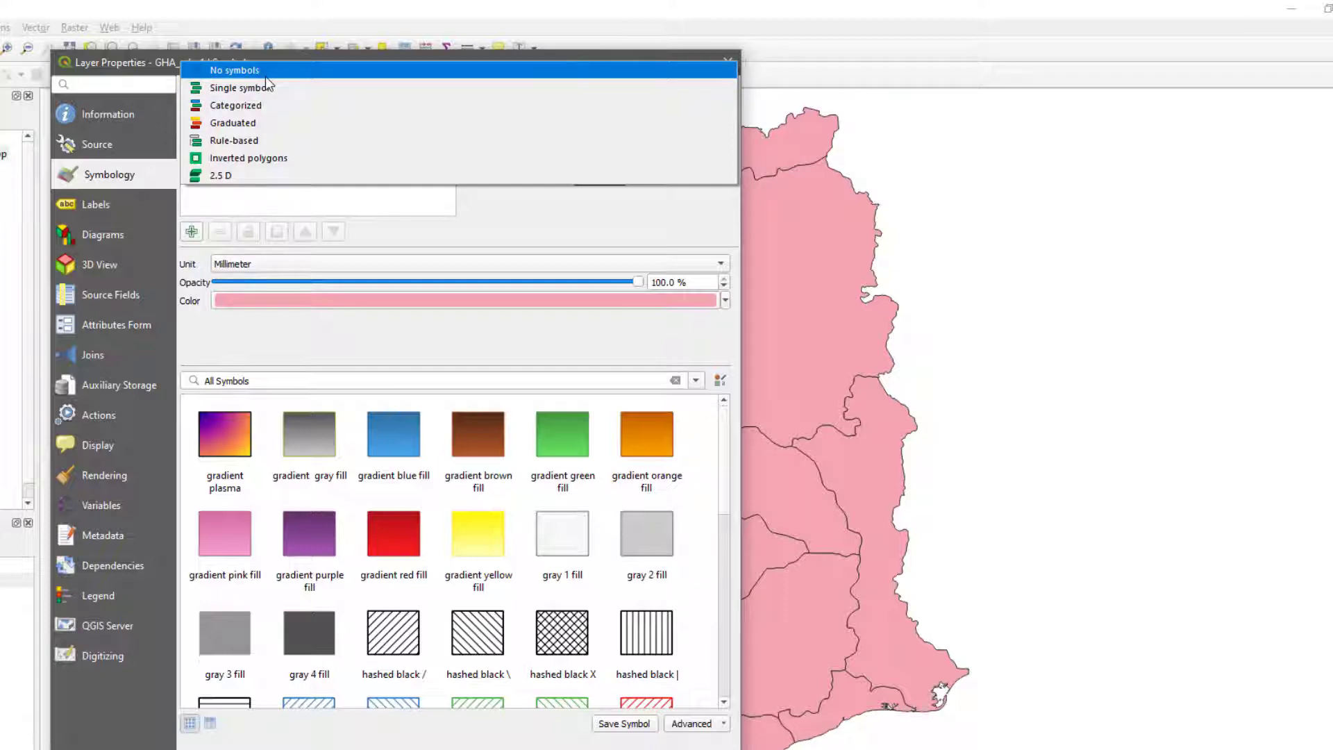
pyautogui.click(266, 73)
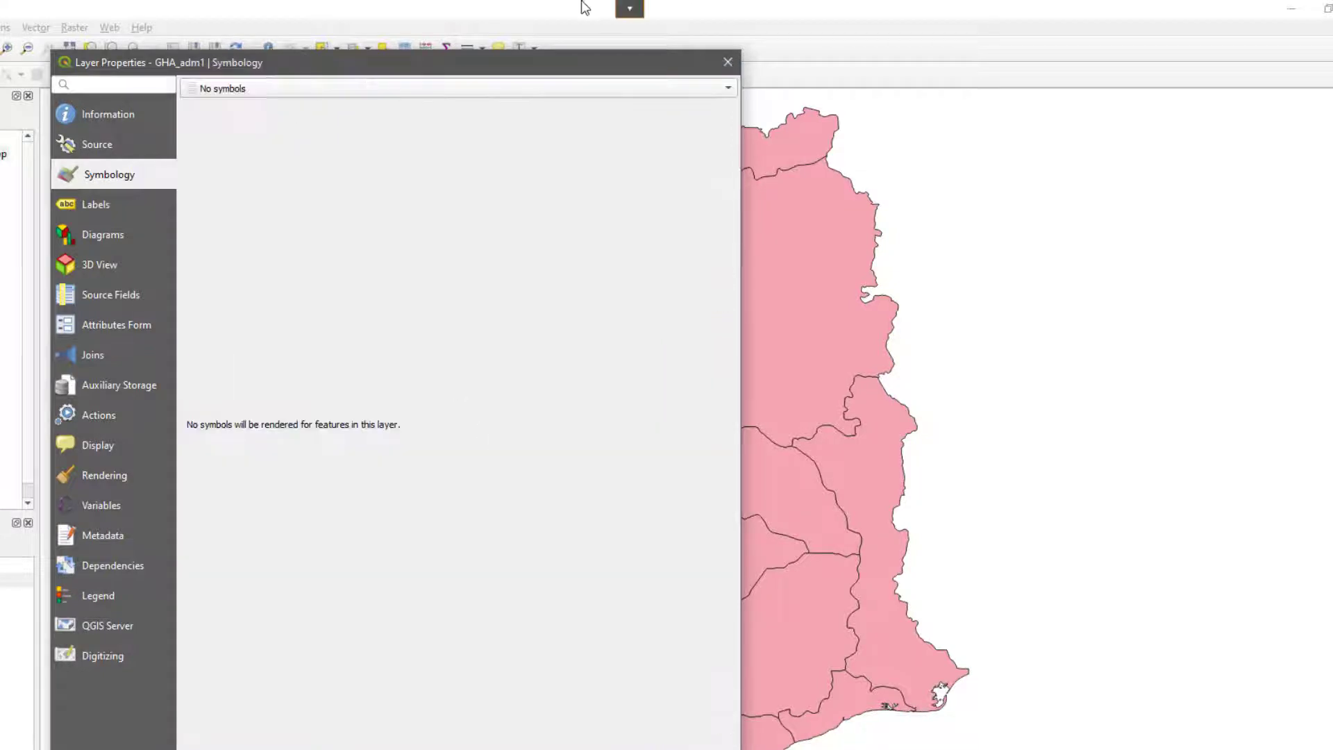
pyautogui.moveTo(520, 56); pyautogui.dragTo(323, 36)
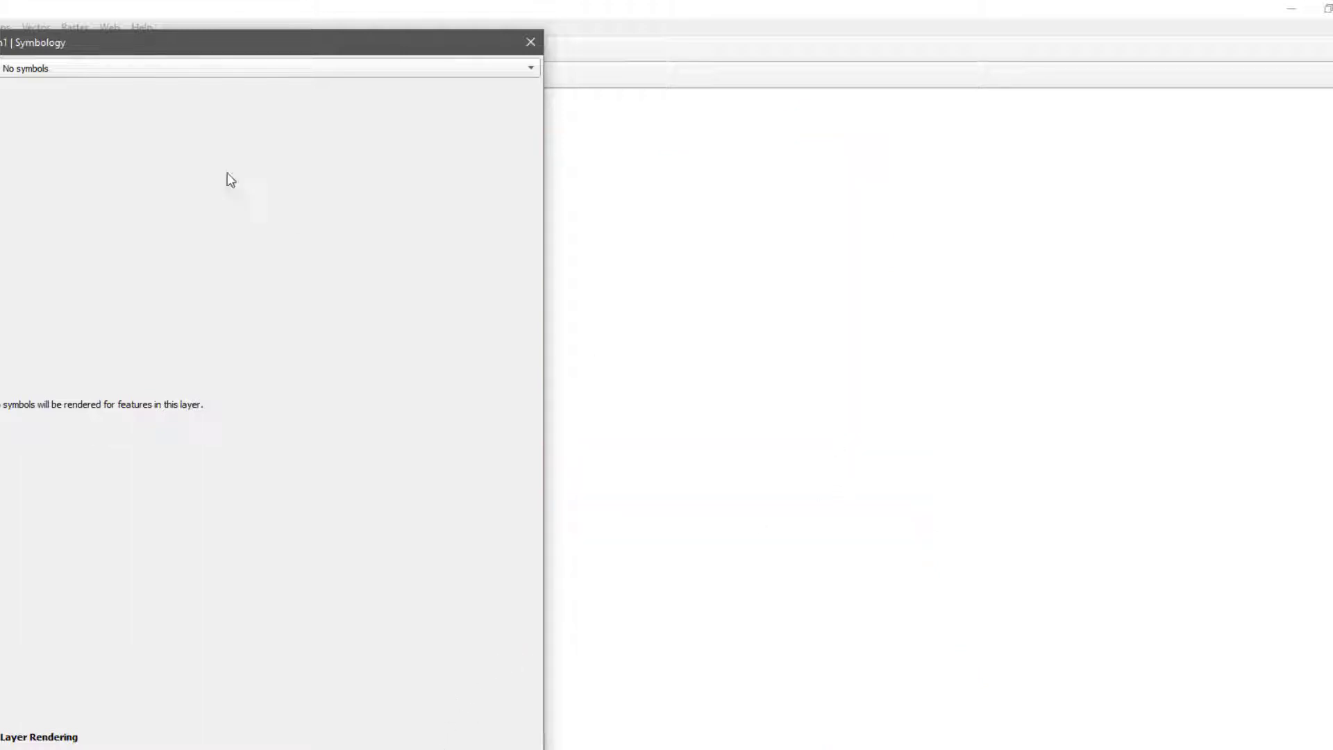
# Step: Set the GHA_adm1 symbology to Single symbol, apply it to the map and close the layer properties
pyautogui.click(199, 73)
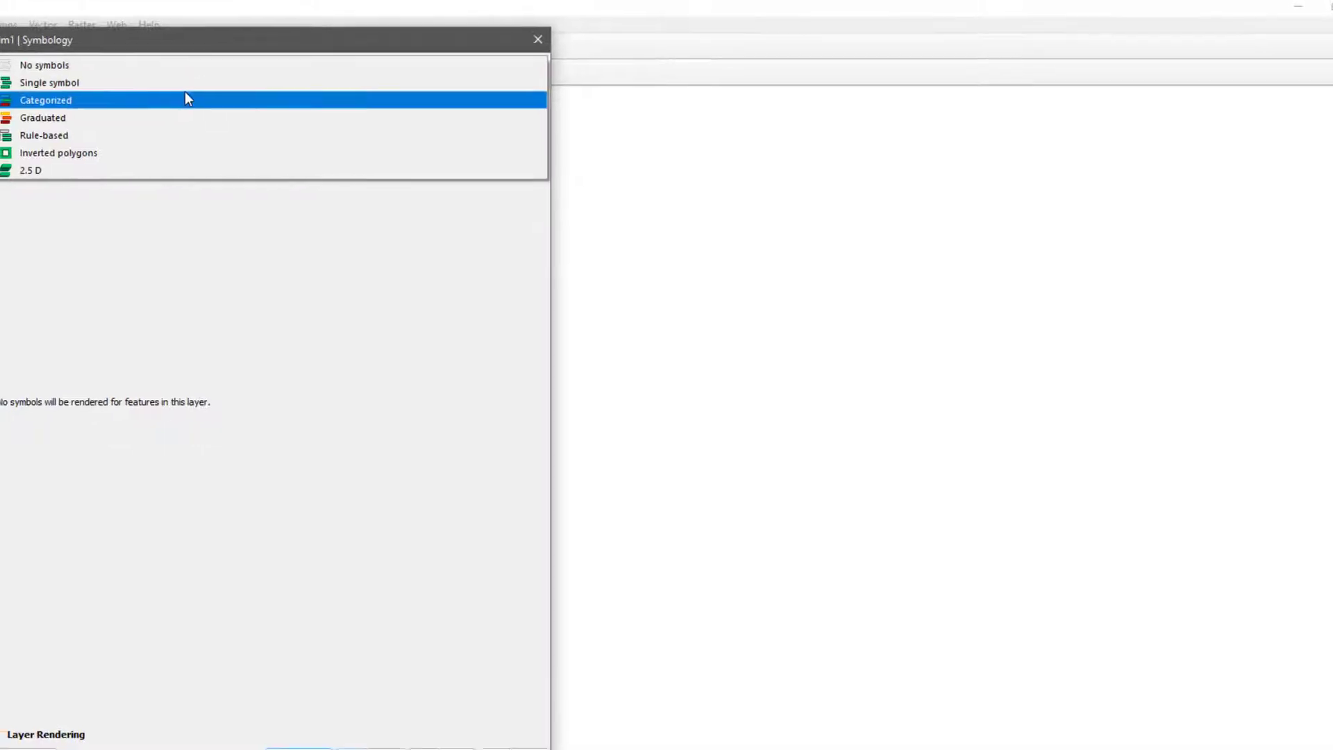
pyautogui.click(186, 85)
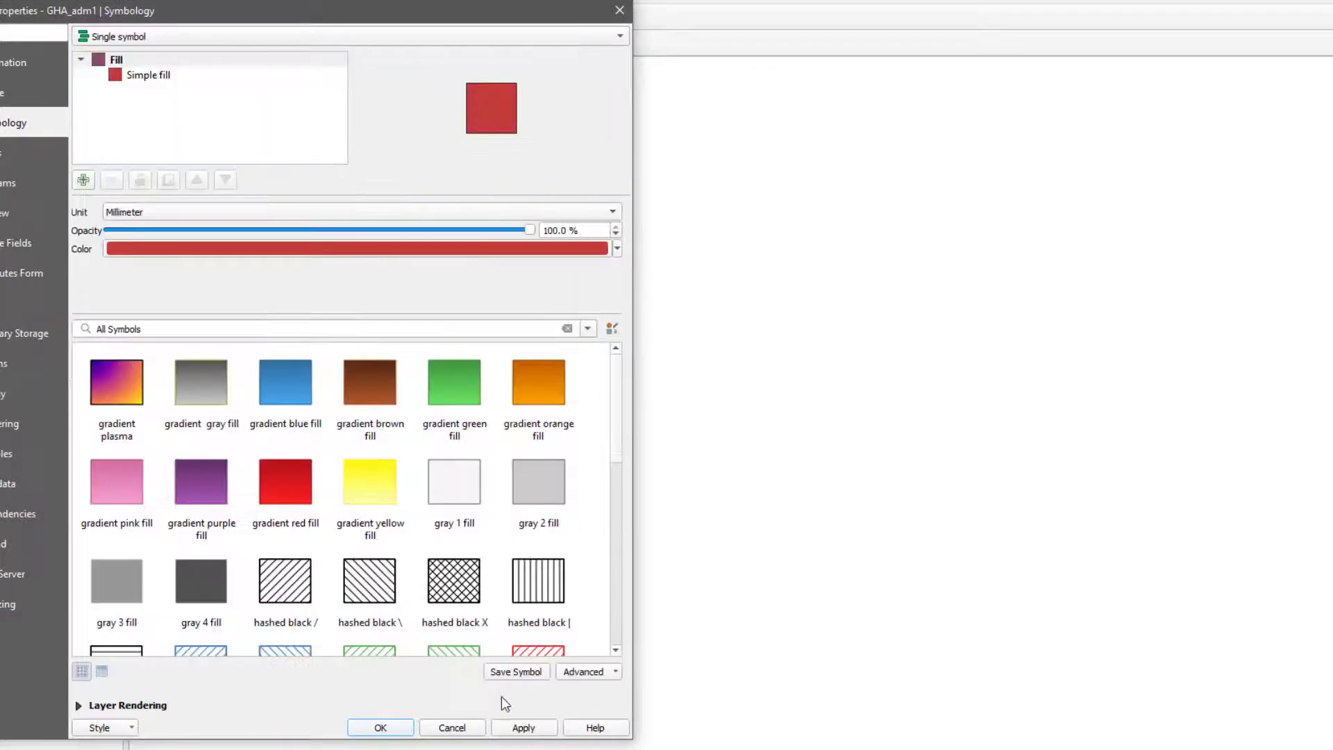
pyautogui.click(523, 726)
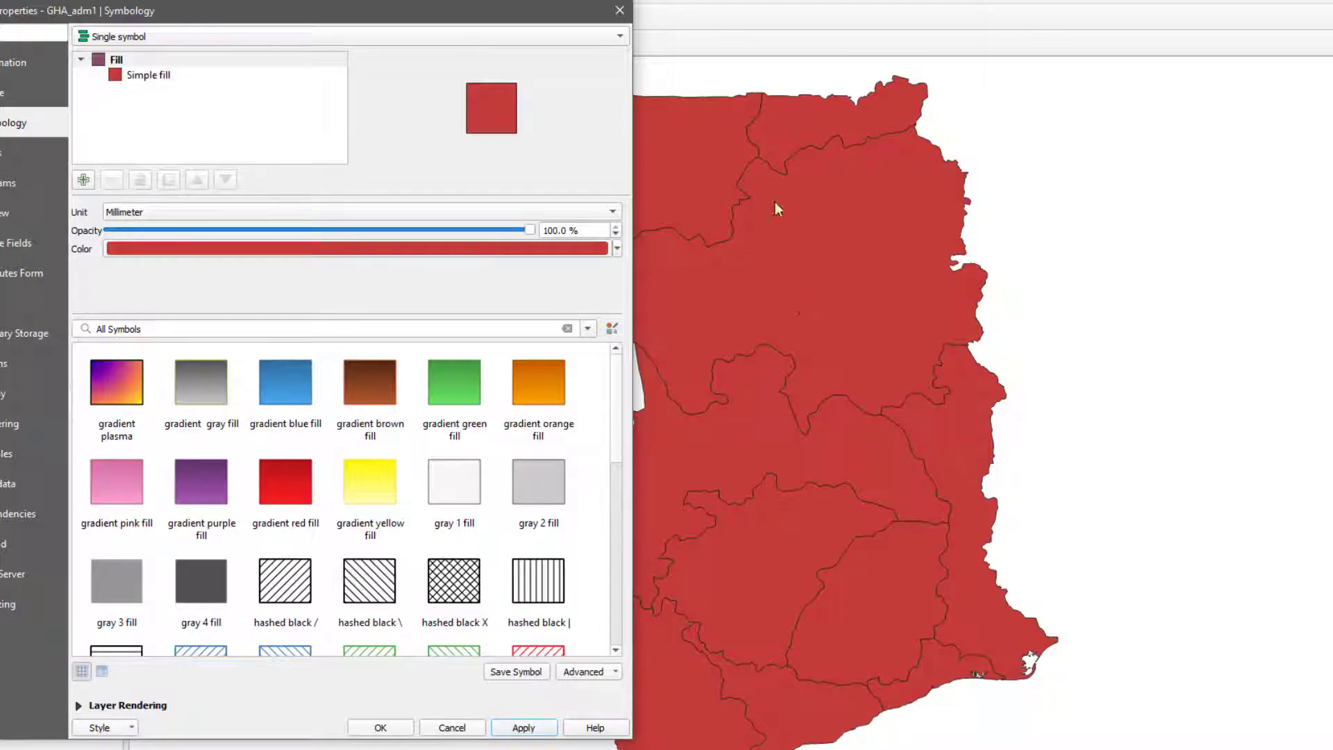
pyautogui.click(380, 727)
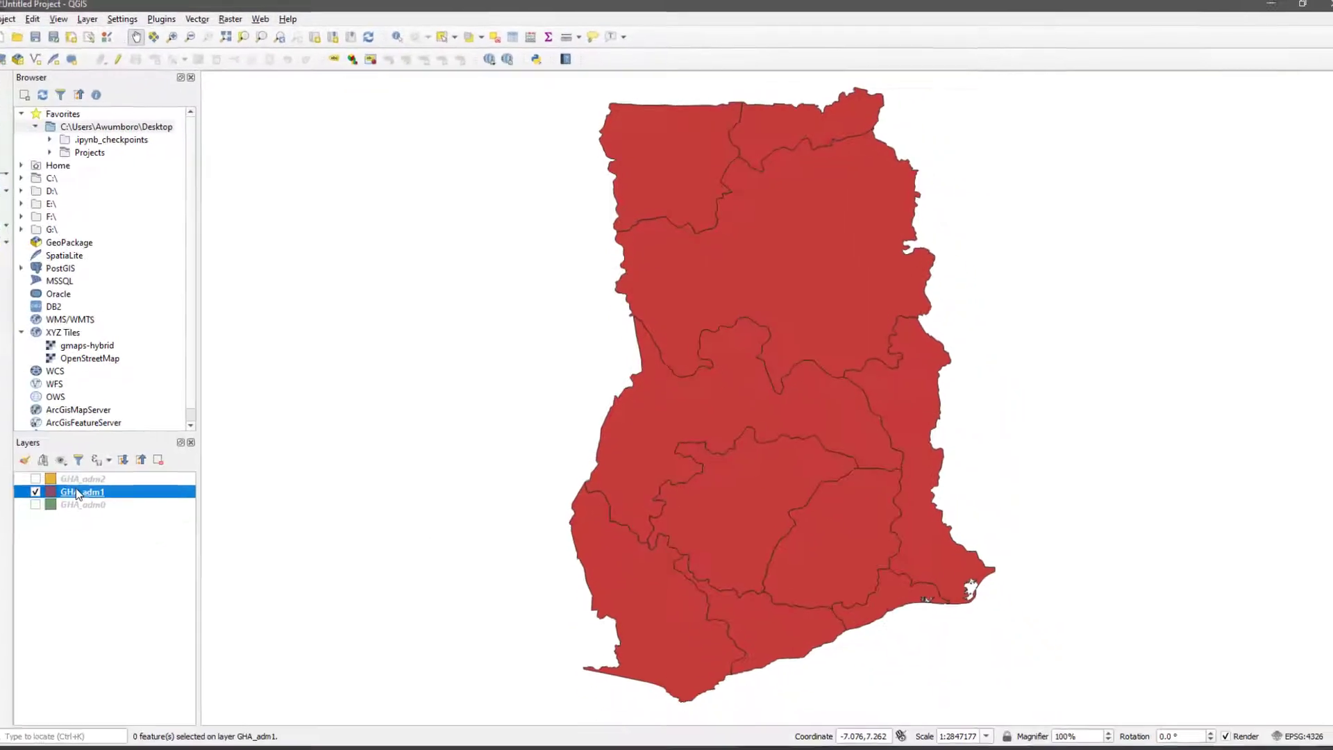
# Step: Reopen the GHA_adm1 layer properties and switch the symbology to Categorized, keeping the map in view
pyautogui.doubleClick(93, 484)
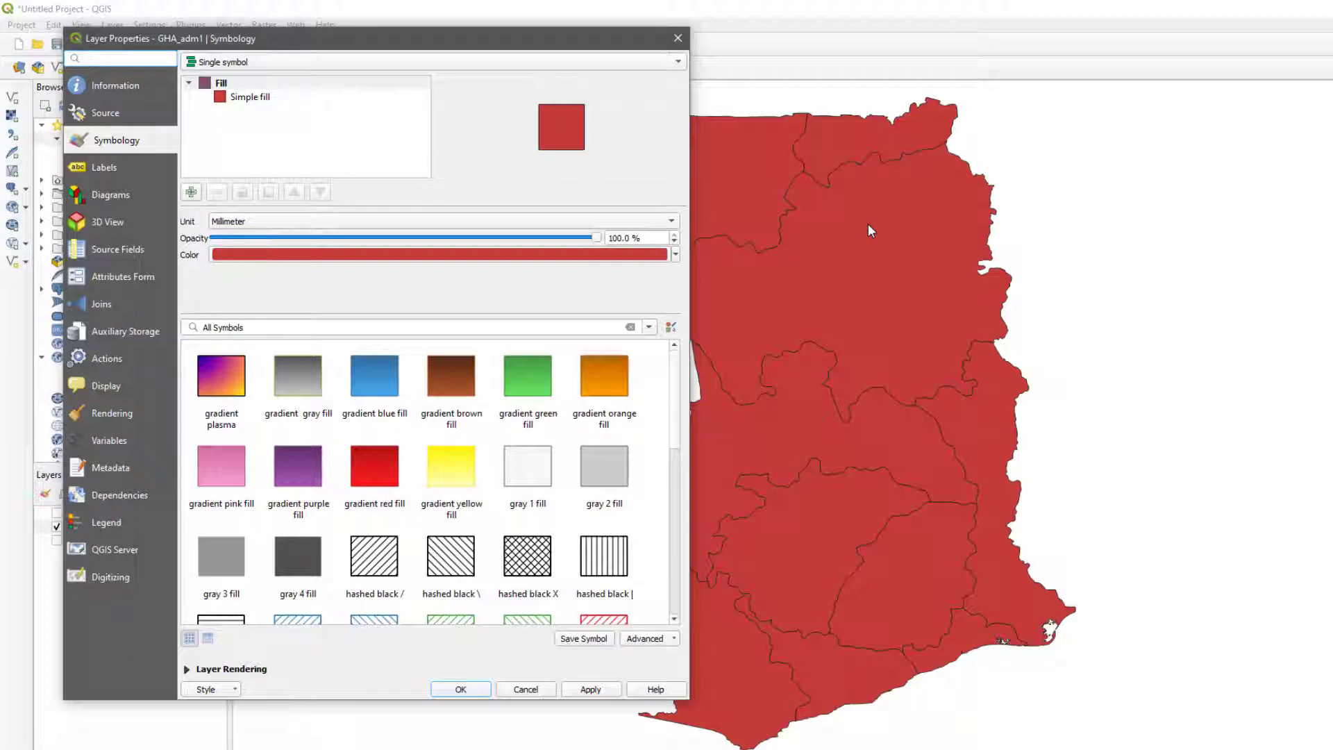
pyautogui.click(474, 61)
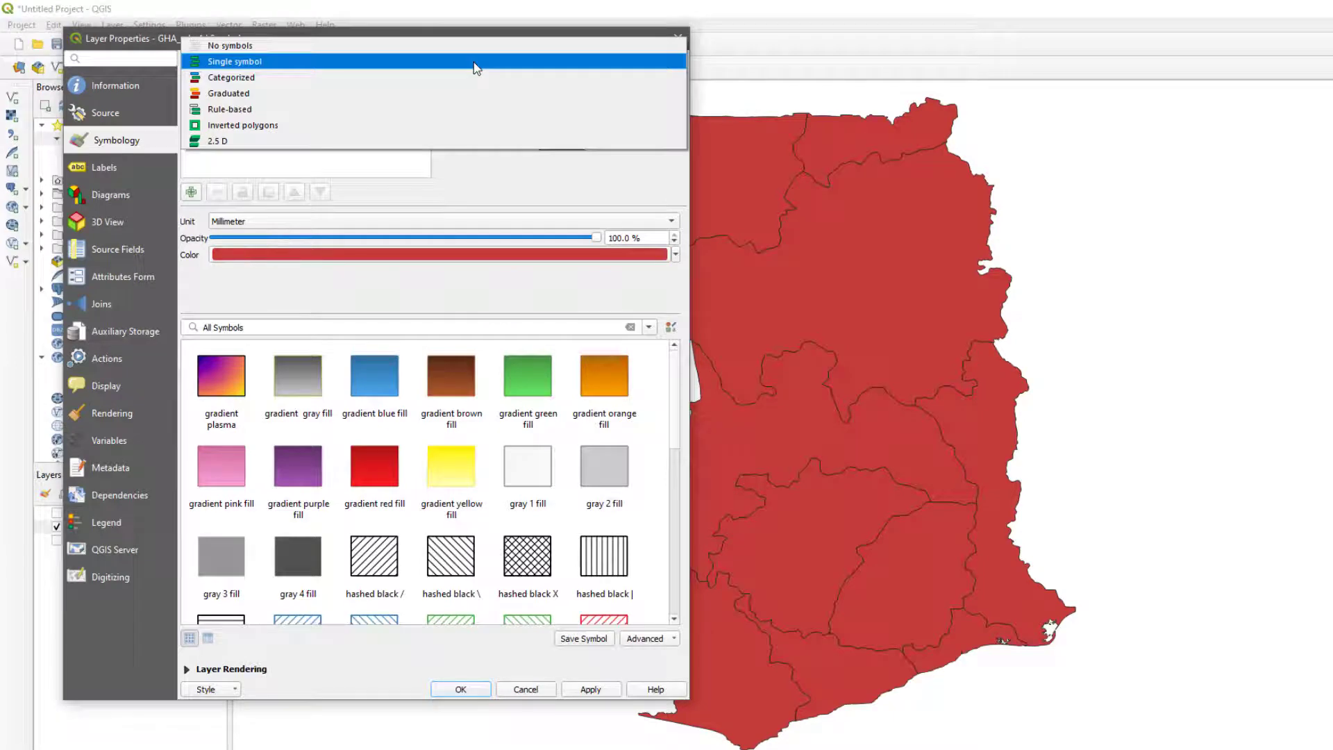
pyautogui.click(392, 83)
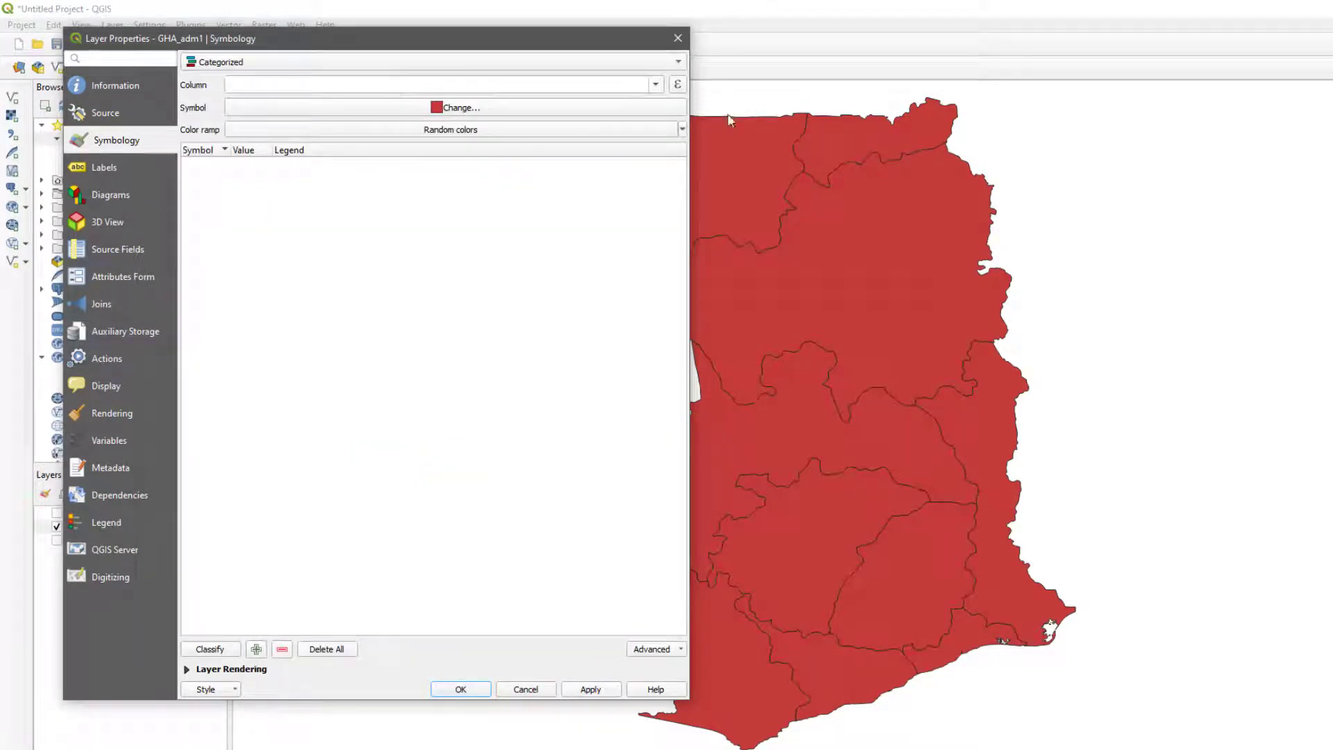
pyautogui.moveTo(550, 40); pyautogui.dragTo(499, 43)
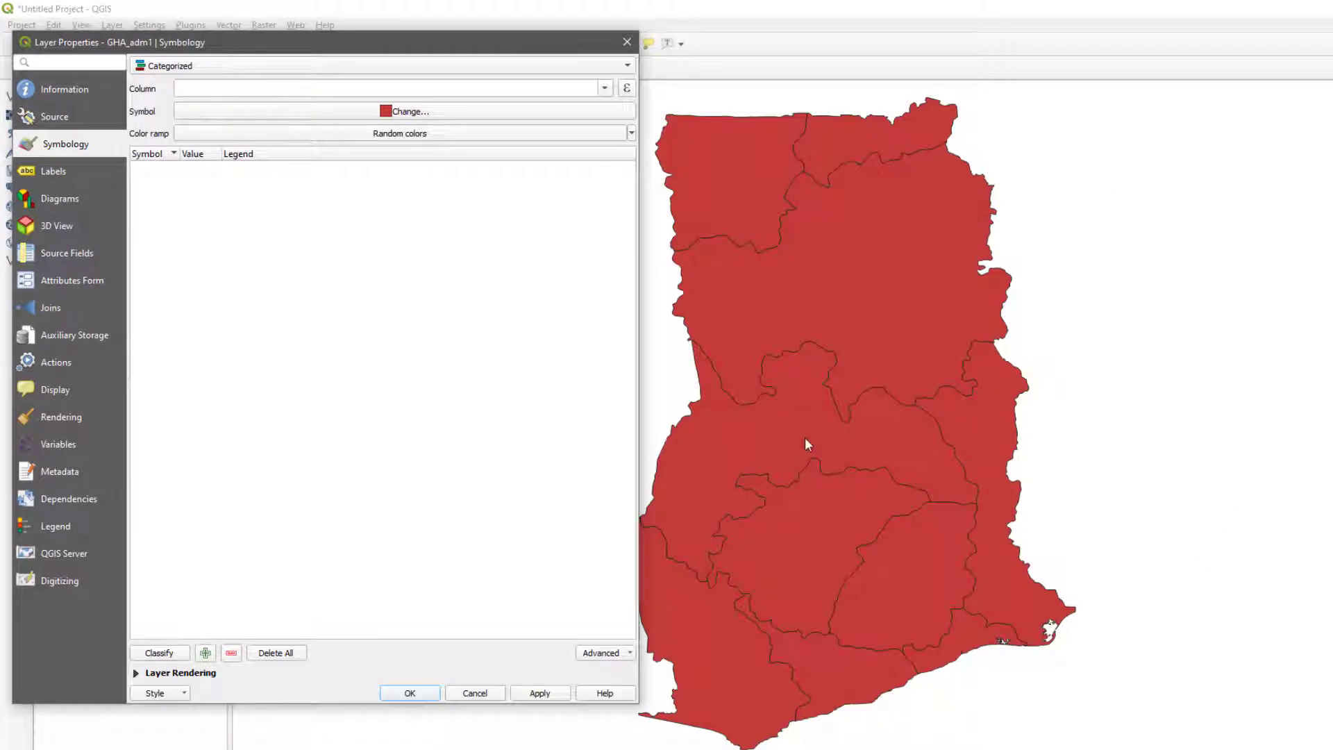
# Step: Classify the GHA_adm1 layer by the NAME_0 column and apply the categories to the map
pyautogui.click(604, 88)
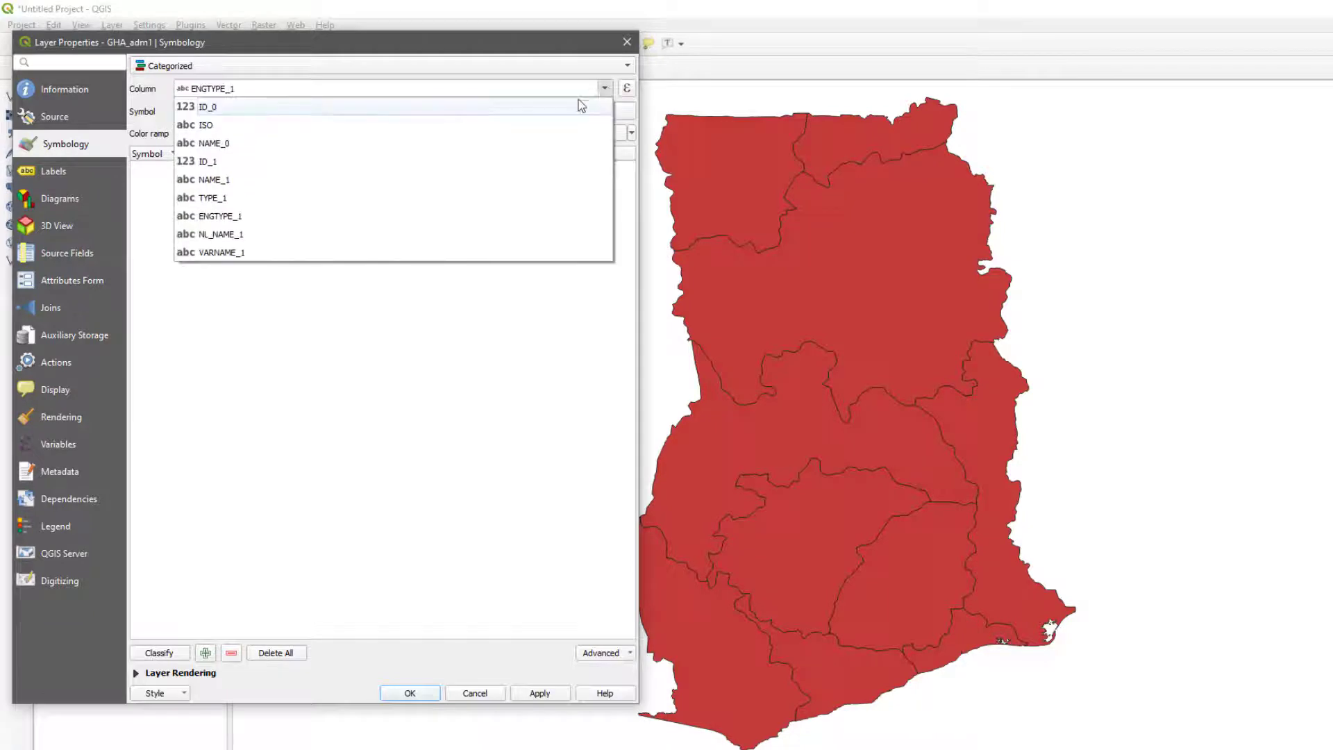
pyautogui.click(534, 143)
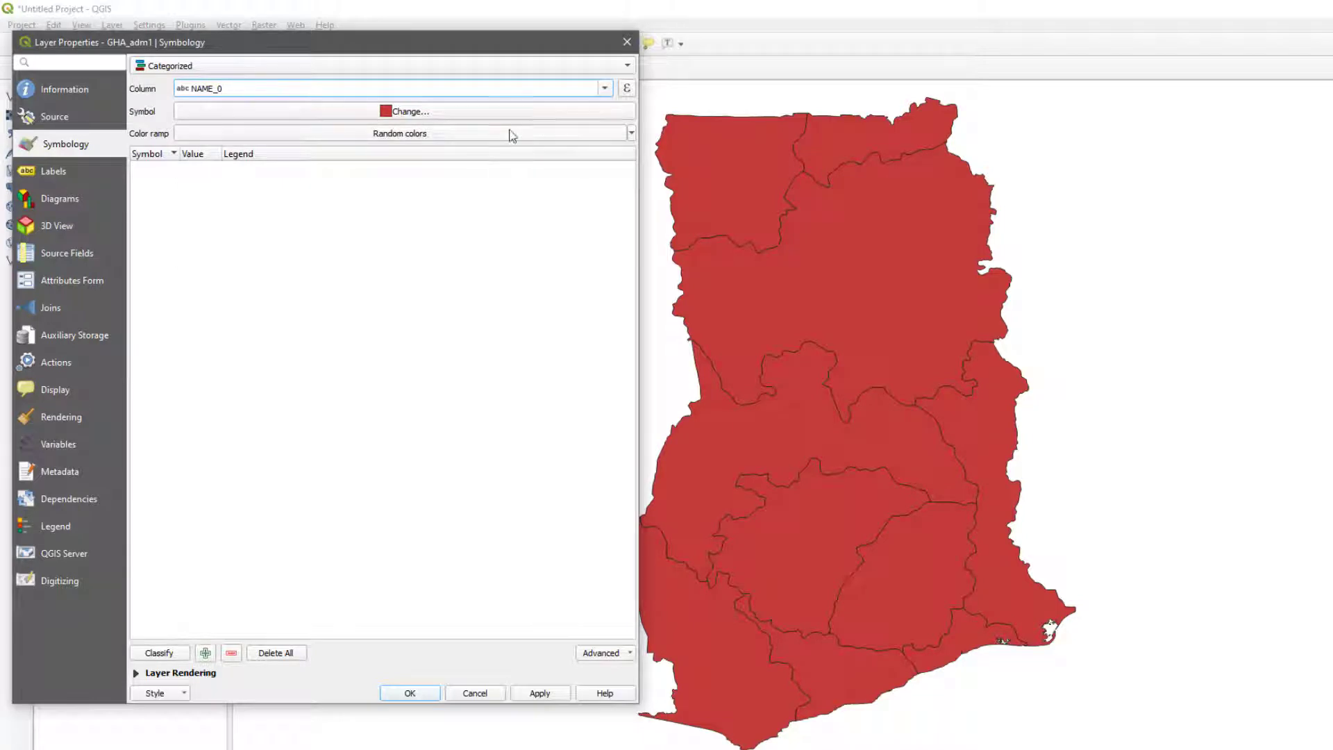
pyautogui.click(153, 652)
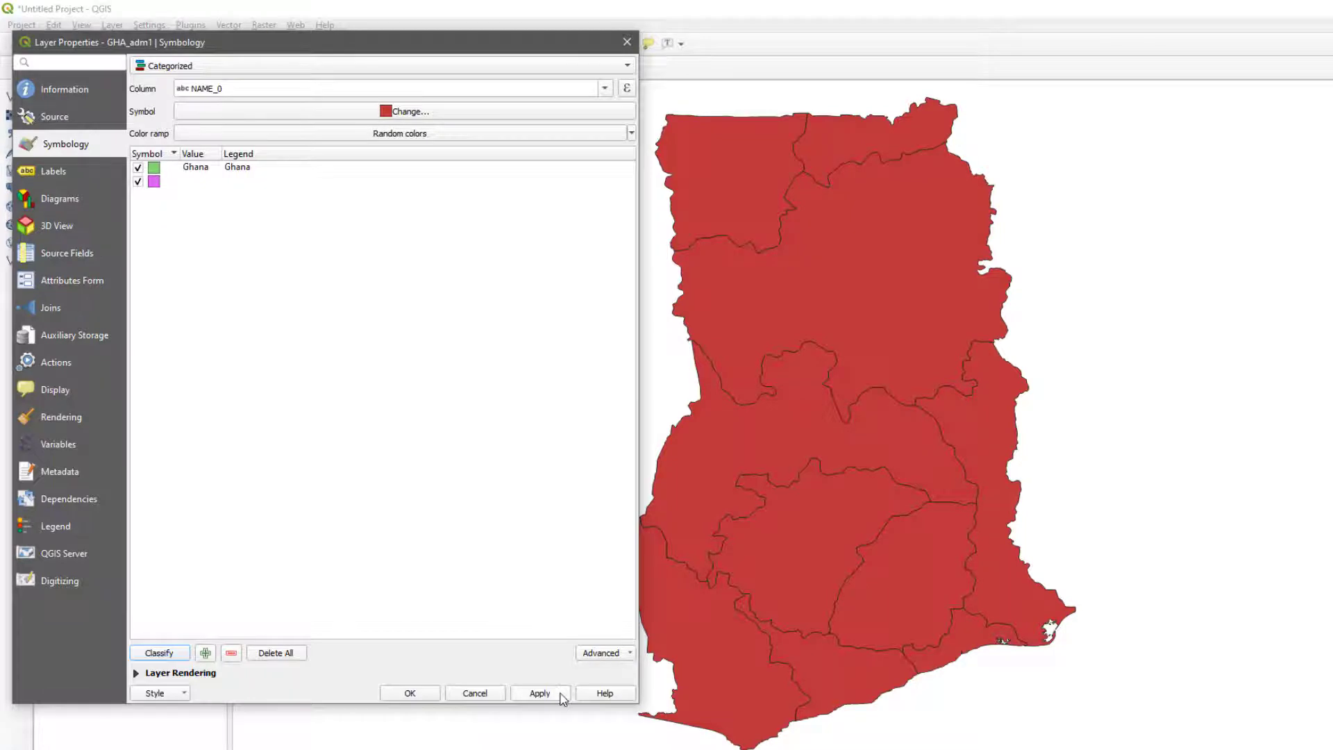
pyautogui.click(559, 693)
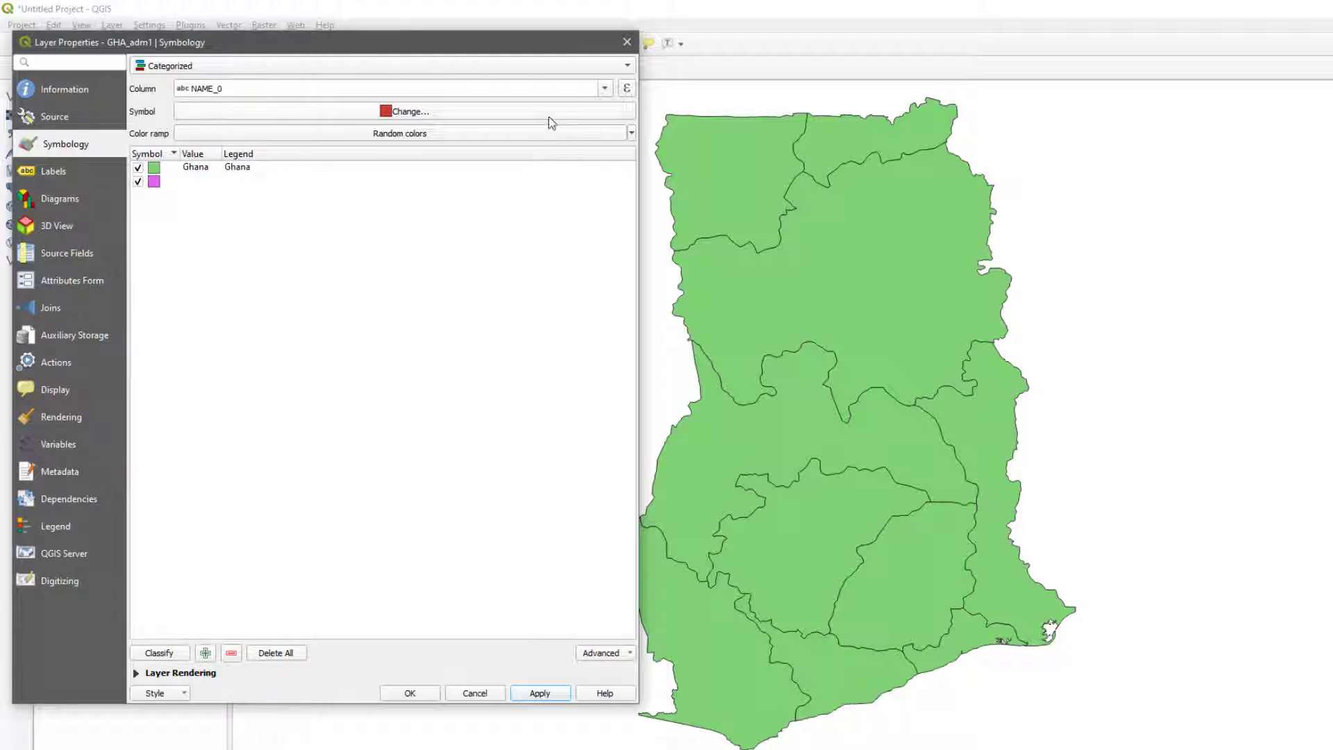
# Step: Reclassify GHA_adm1 by the NAME_1 column with random colors, deleting the existing classes, and apply the result
pyautogui.click(605, 88)
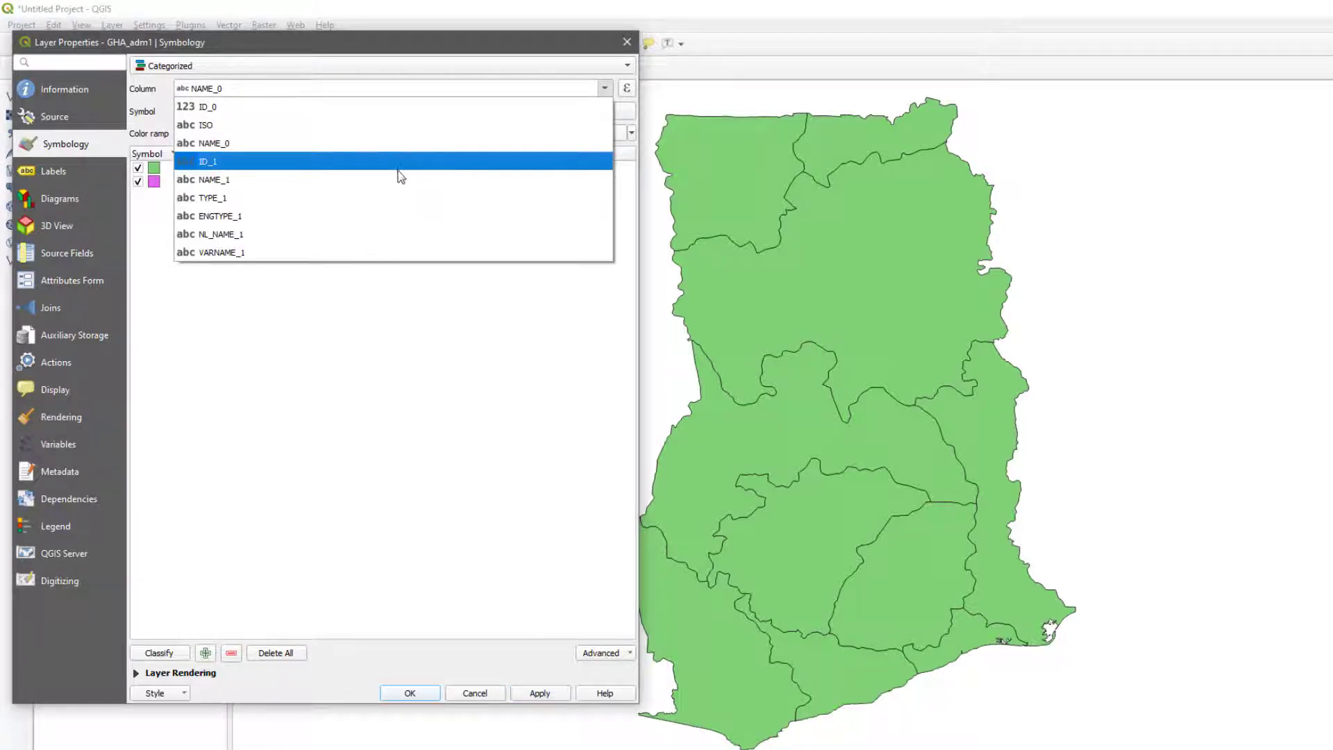
pyautogui.click(369, 193)
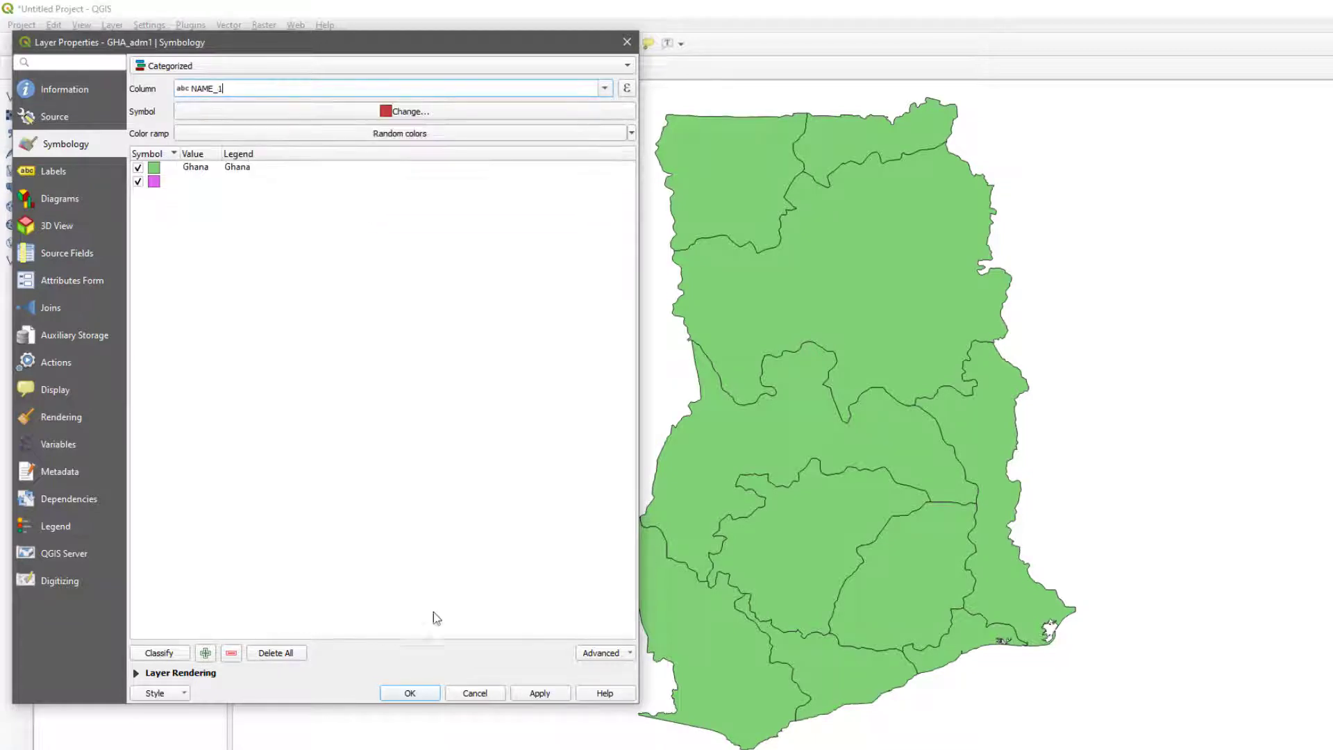
pyautogui.click(157, 652)
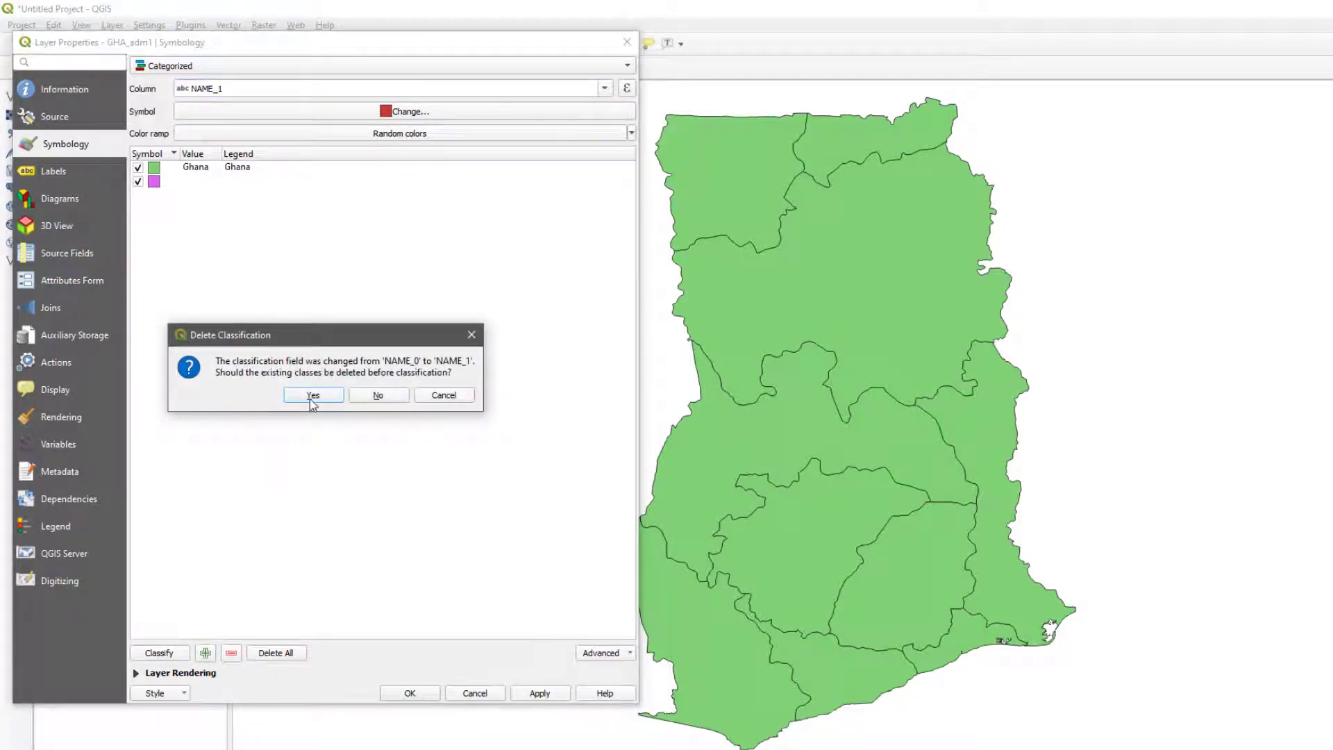
pyautogui.click(313, 399)
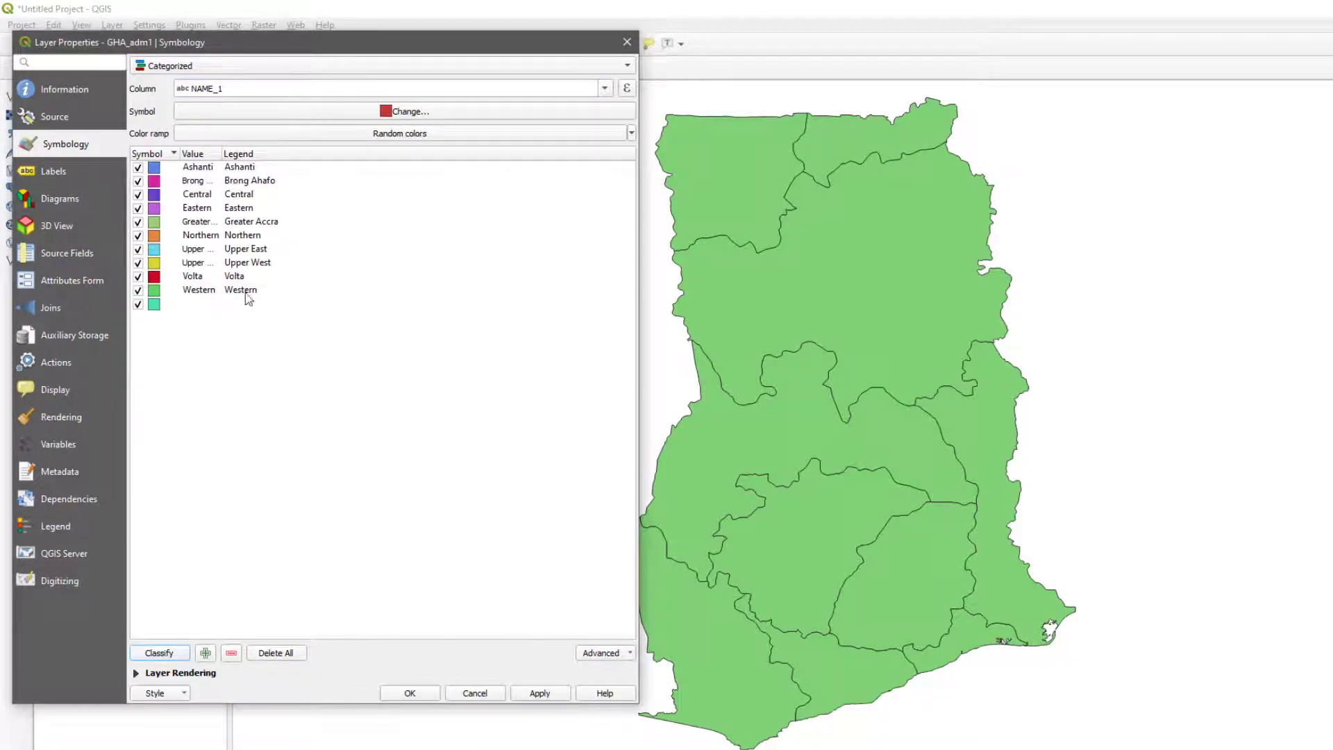
pyautogui.click(541, 693)
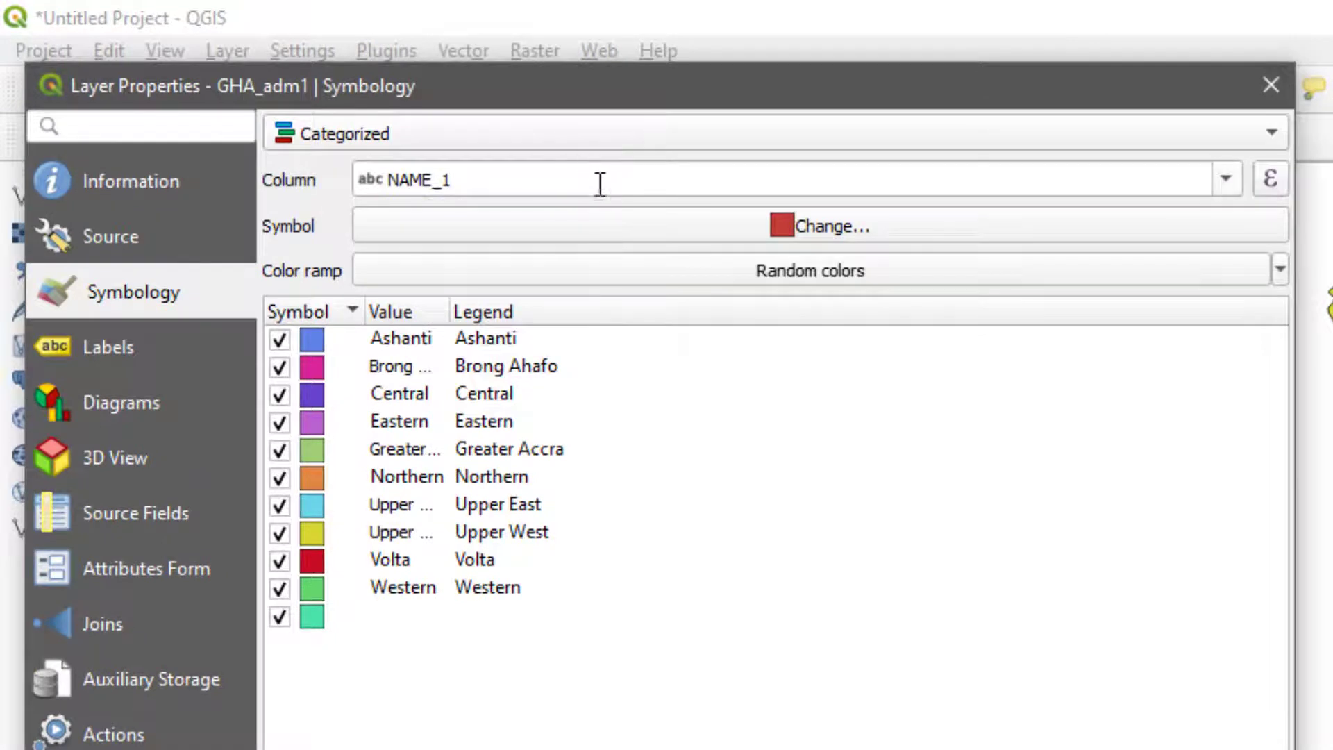
# Step: Change the color ramp of the NAME_1 categories to Greens and apply it to the map
pyautogui.click(1240, 181)
pyautogui.click(1238, 182)
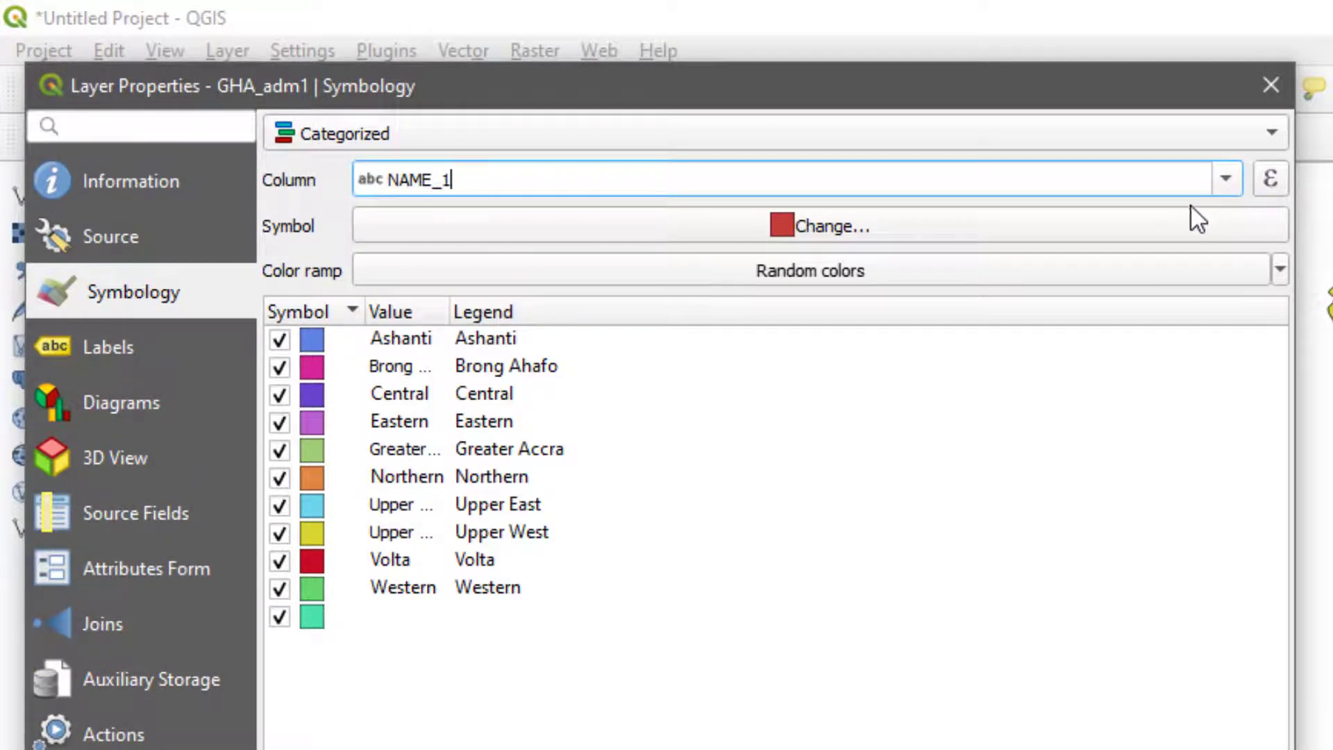
pyautogui.click(1279, 269)
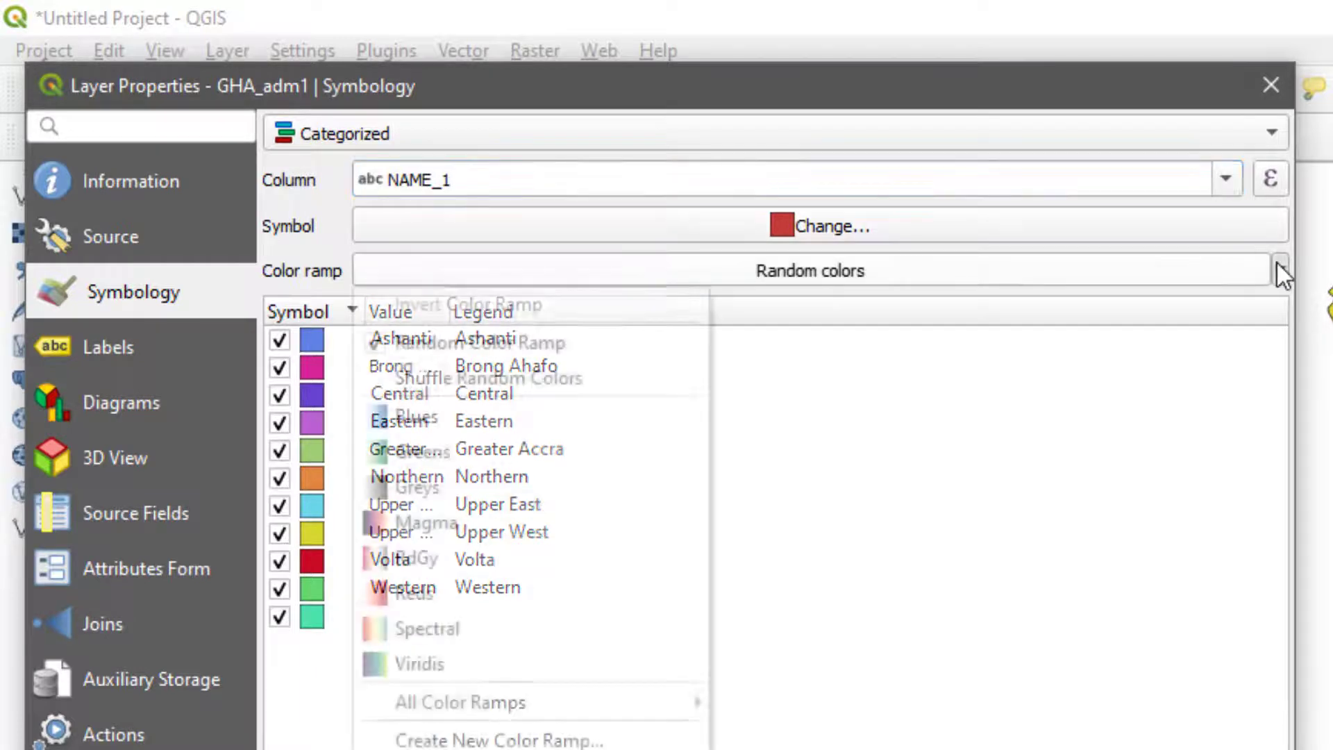
pyautogui.click(512, 448)
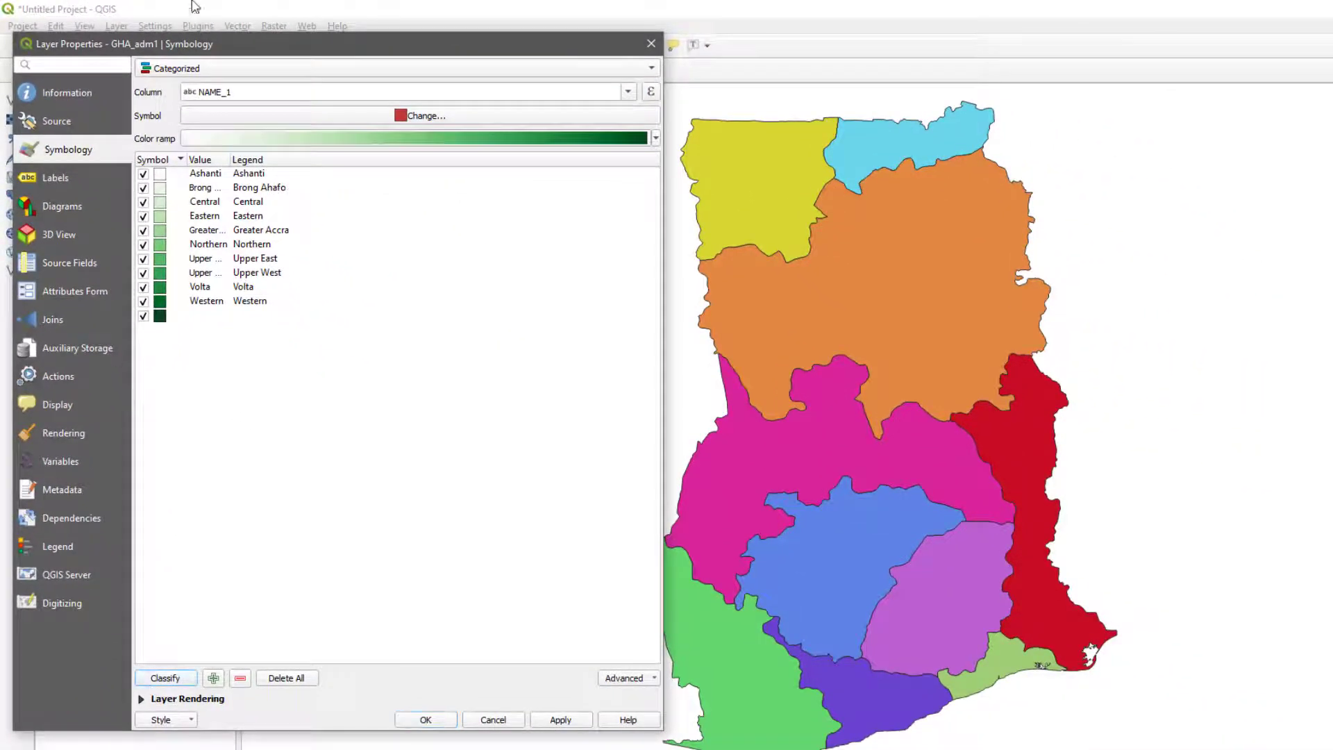
pyautogui.click(549, 719)
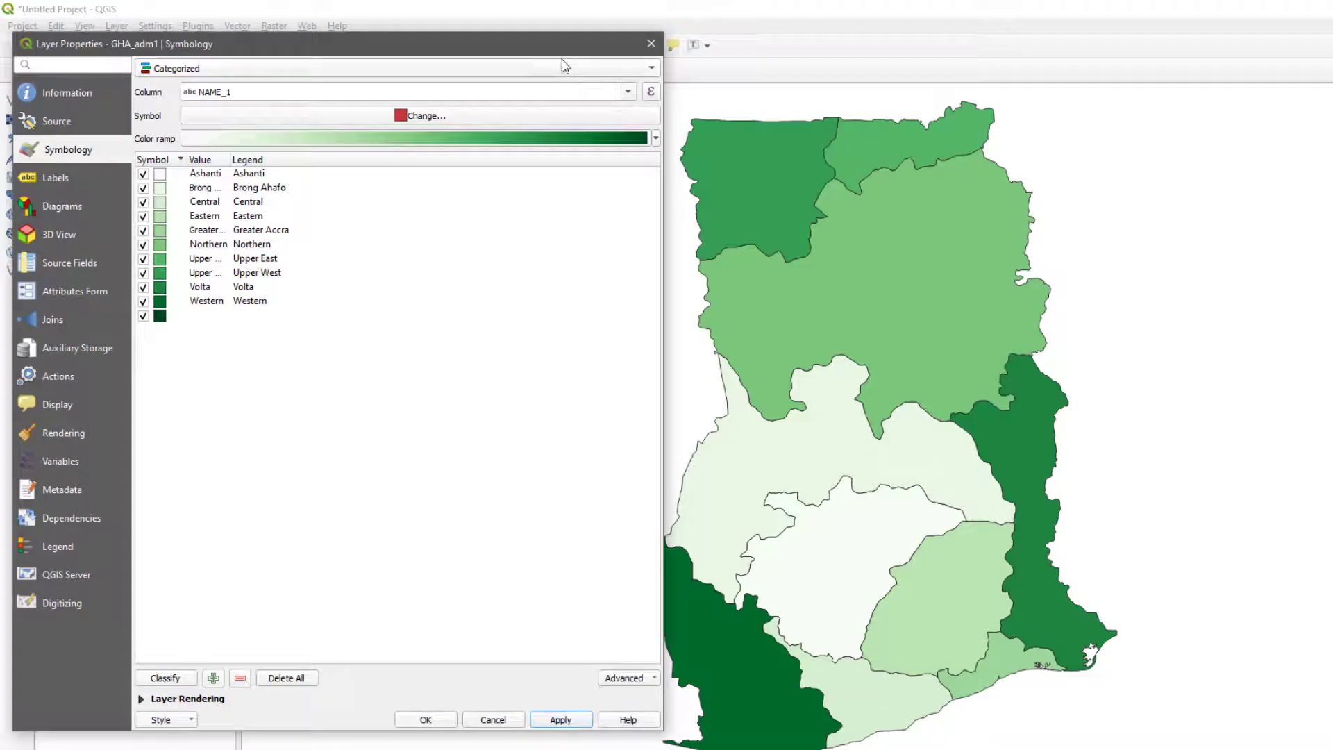
pyautogui.click(564, 68)
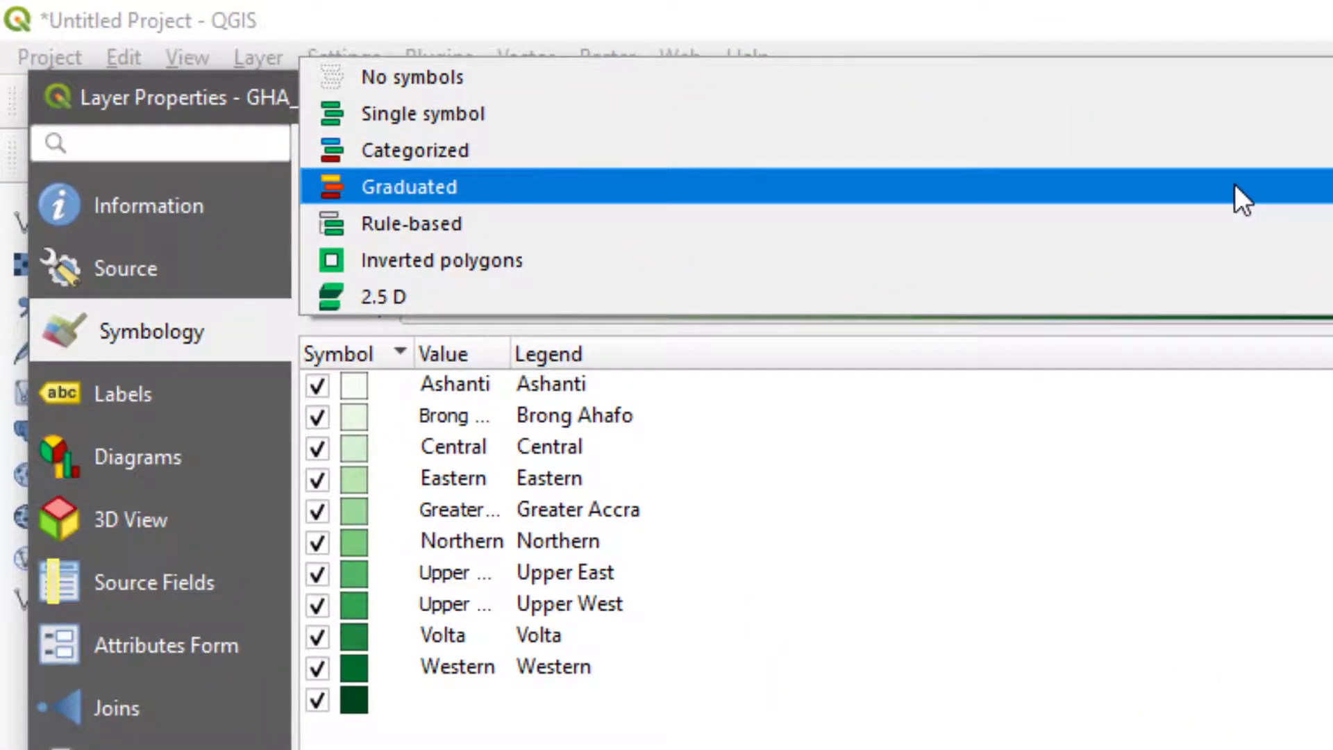
pyautogui.click(1235, 184)
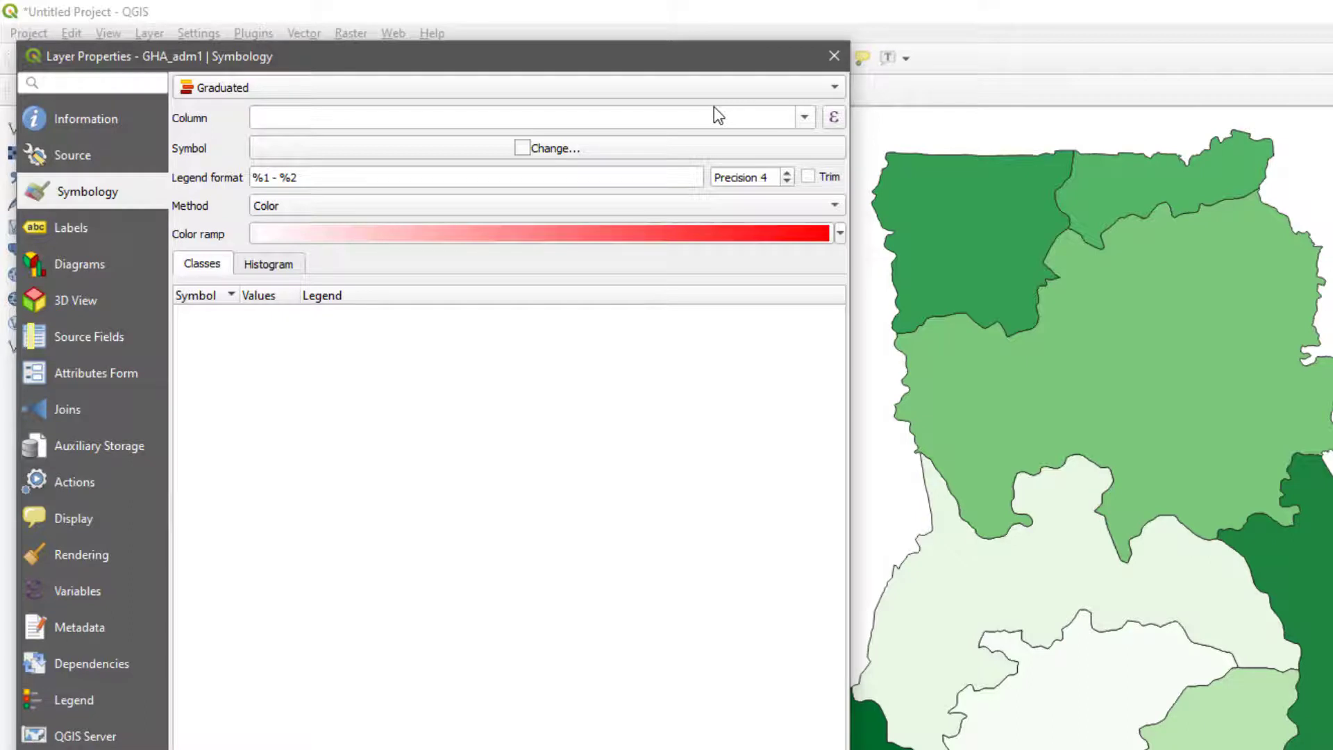
pyautogui.click(802, 119)
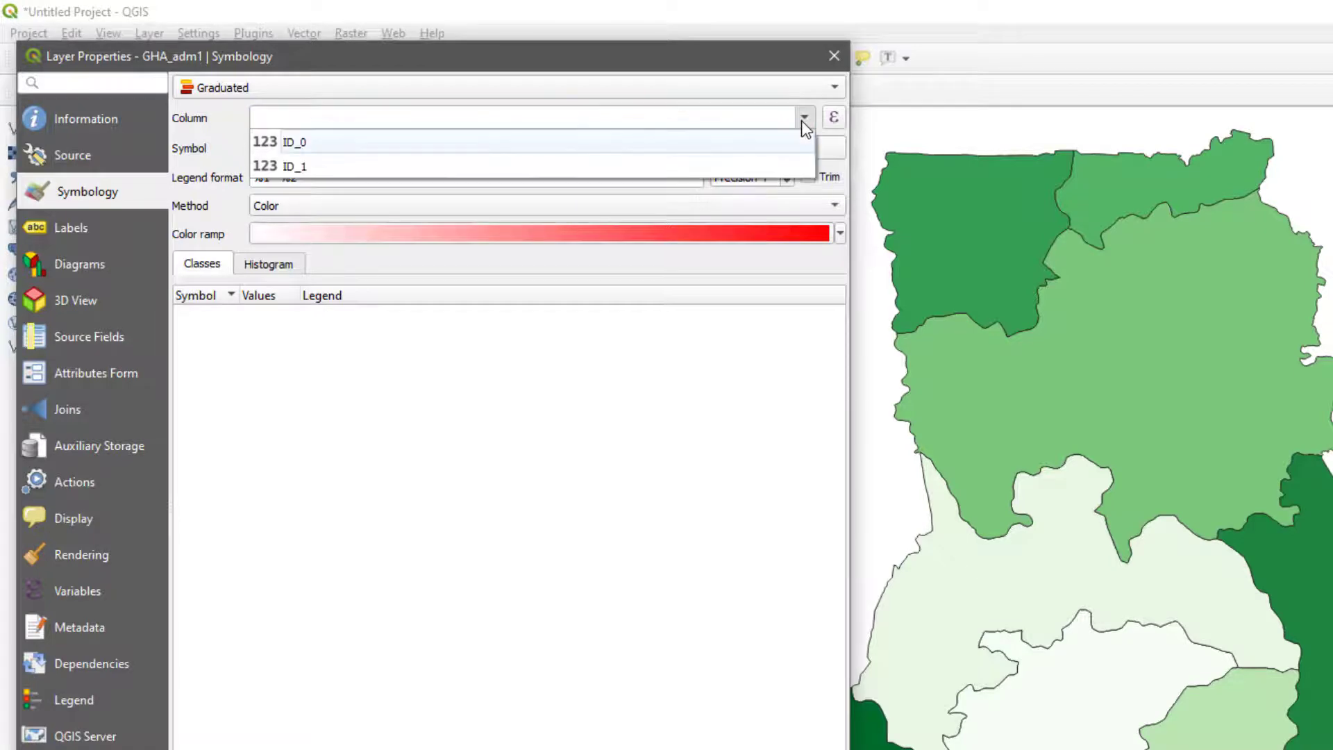
pyautogui.click(763, 165)
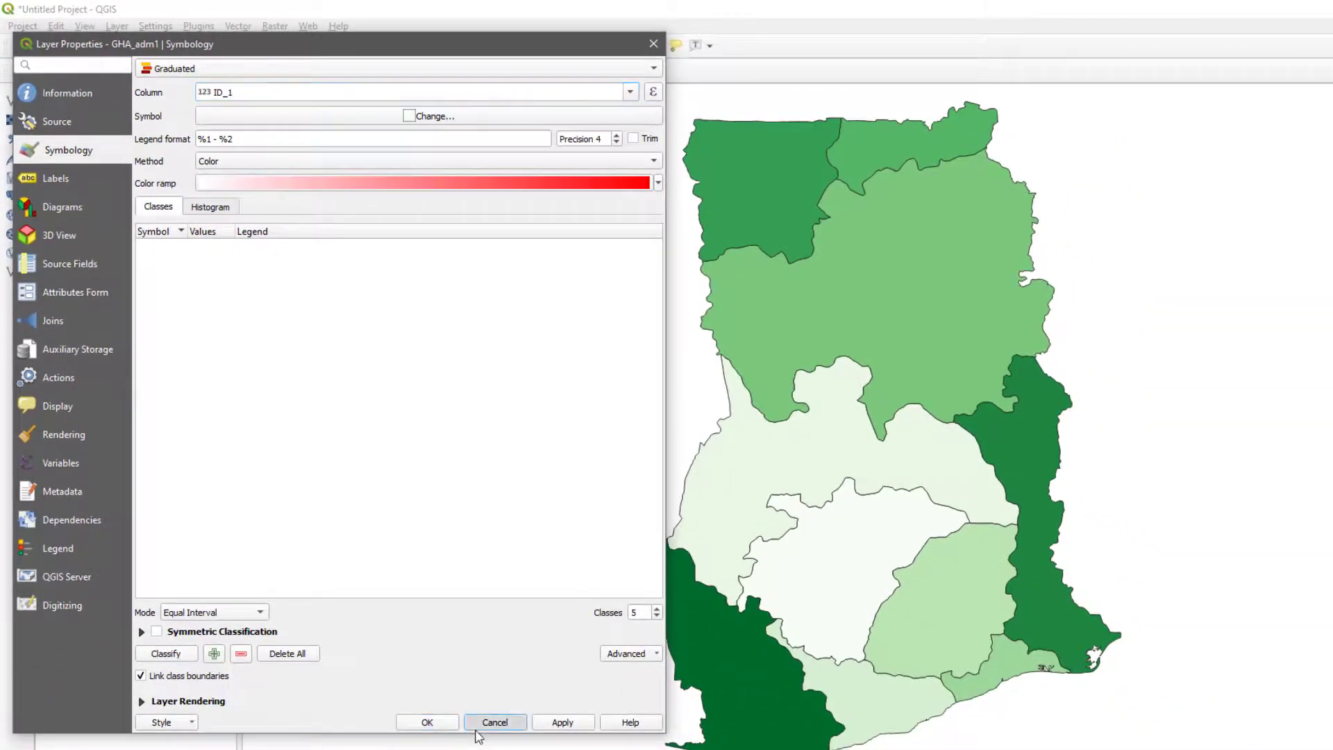
pyautogui.click(478, 729)
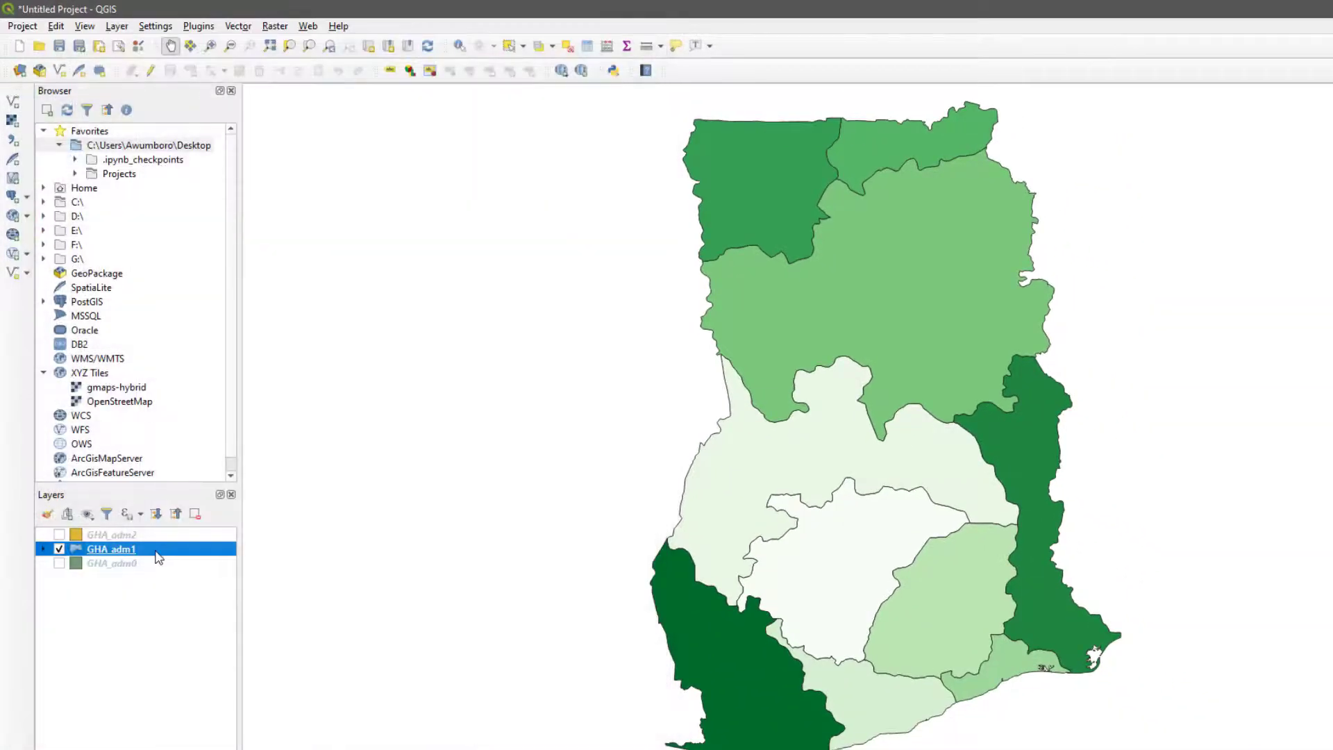
# Step: Examine the ID_1 values in the GHA_adm1 attribute table, sorting them ascending and descending, and close the table
pyautogui.rightClick(118, 547)
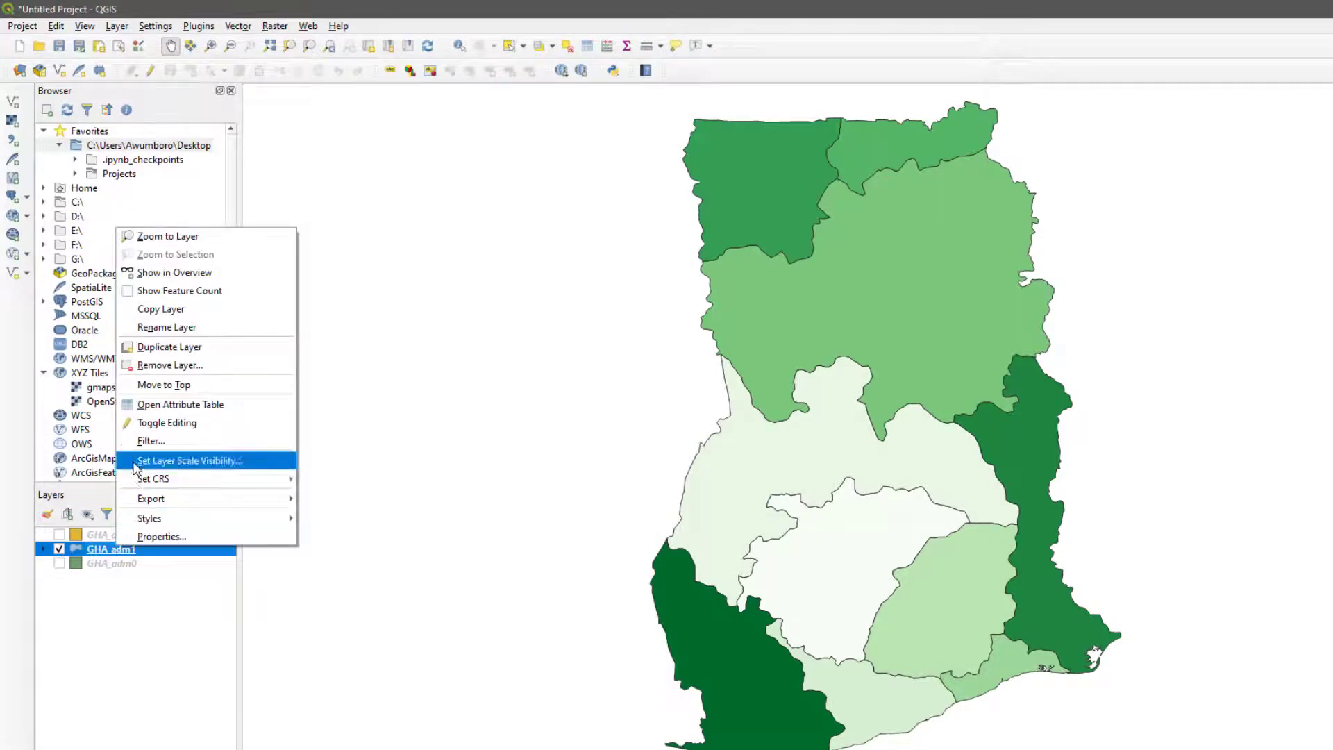
pyautogui.click(142, 404)
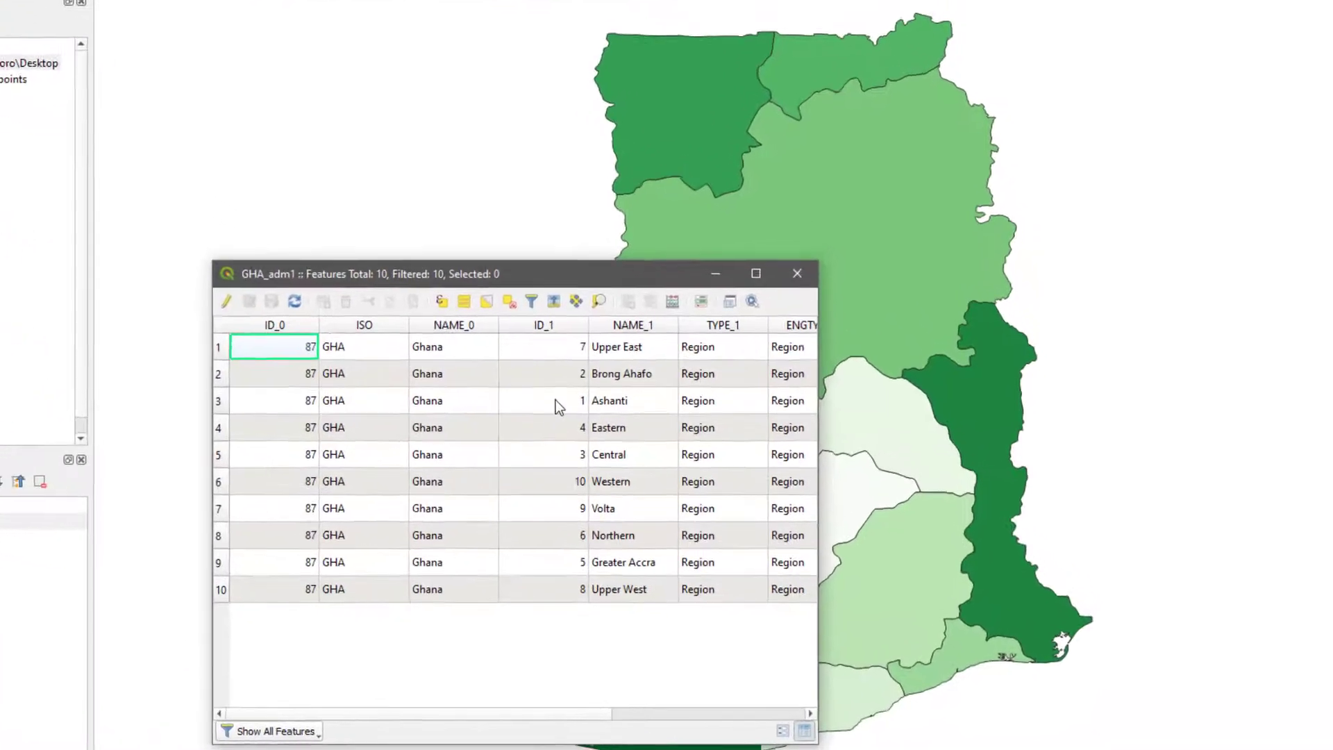
pyautogui.click(532, 315)
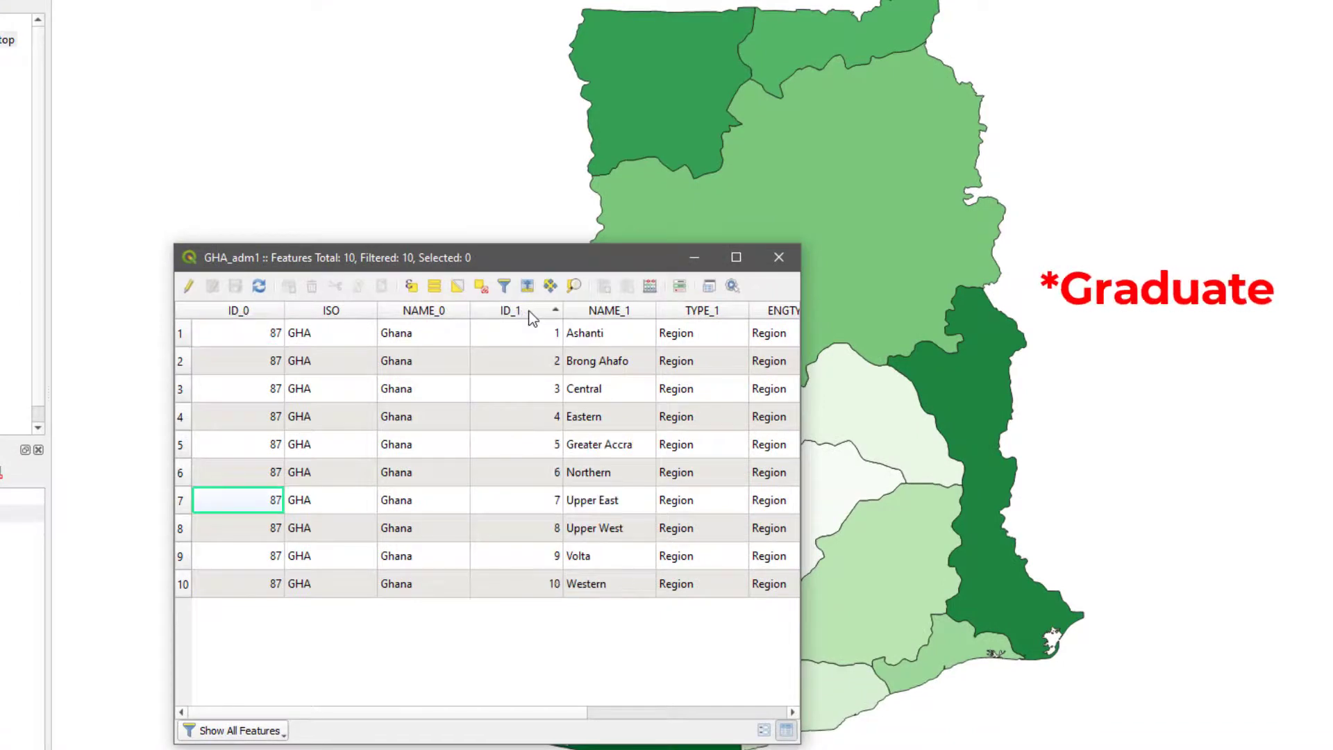
pyautogui.click(531, 316)
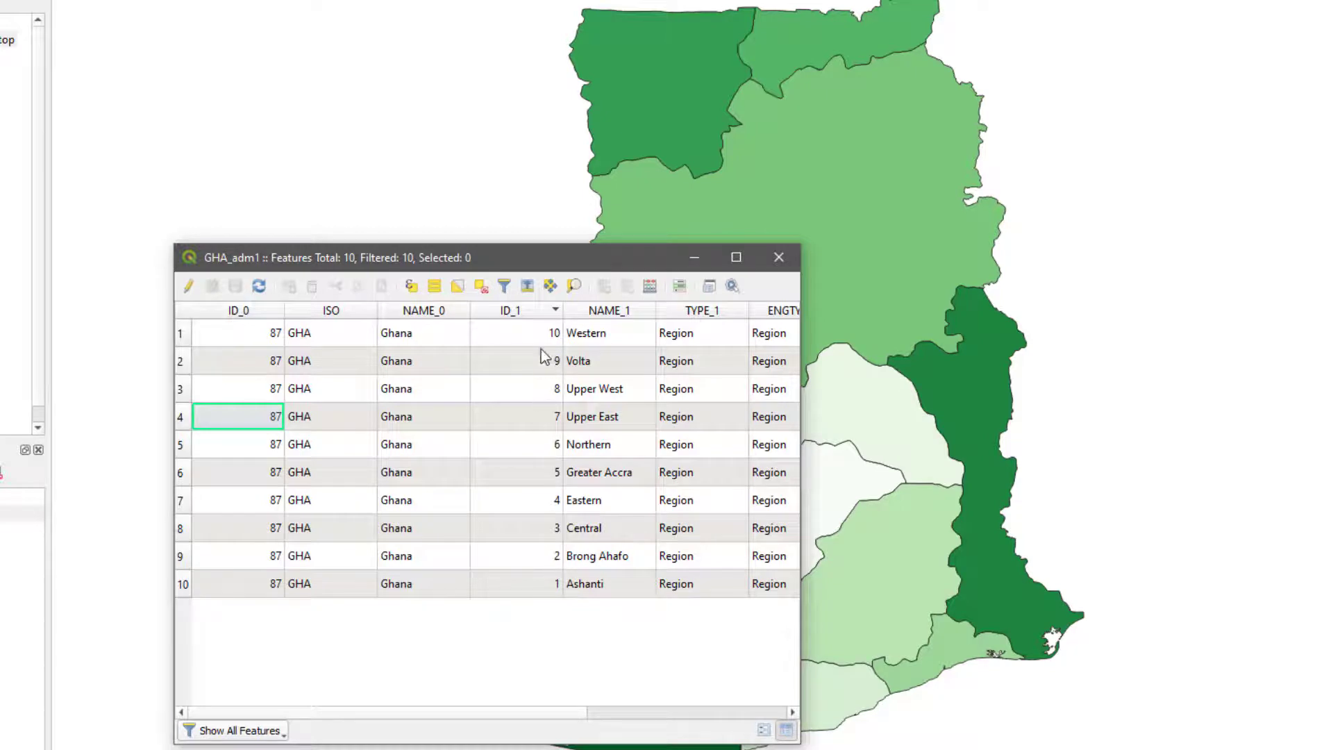
pyautogui.click(778, 259)
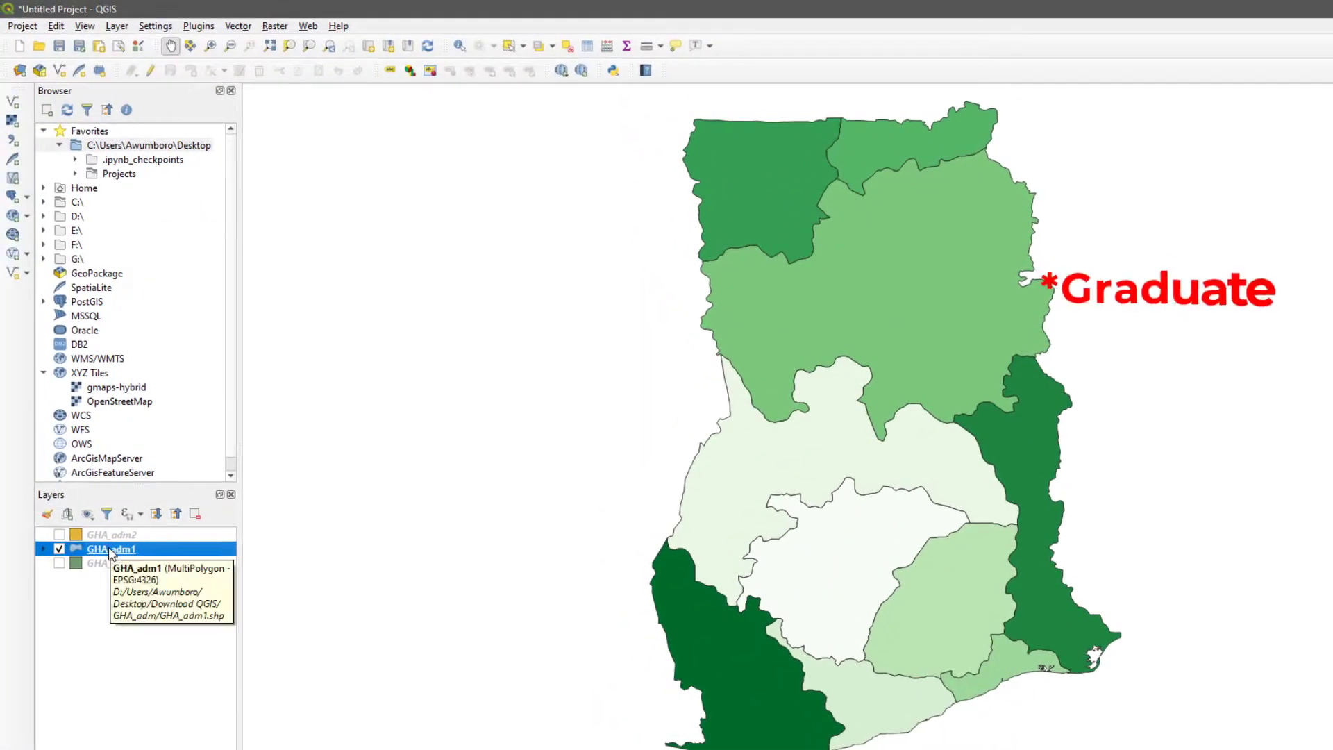
# Step: Switch the GHA_adm1 layer's symbology to Graduated, classify it by the ID_1 column, and apply the classes to the map
pyautogui.doubleClick(109, 550)
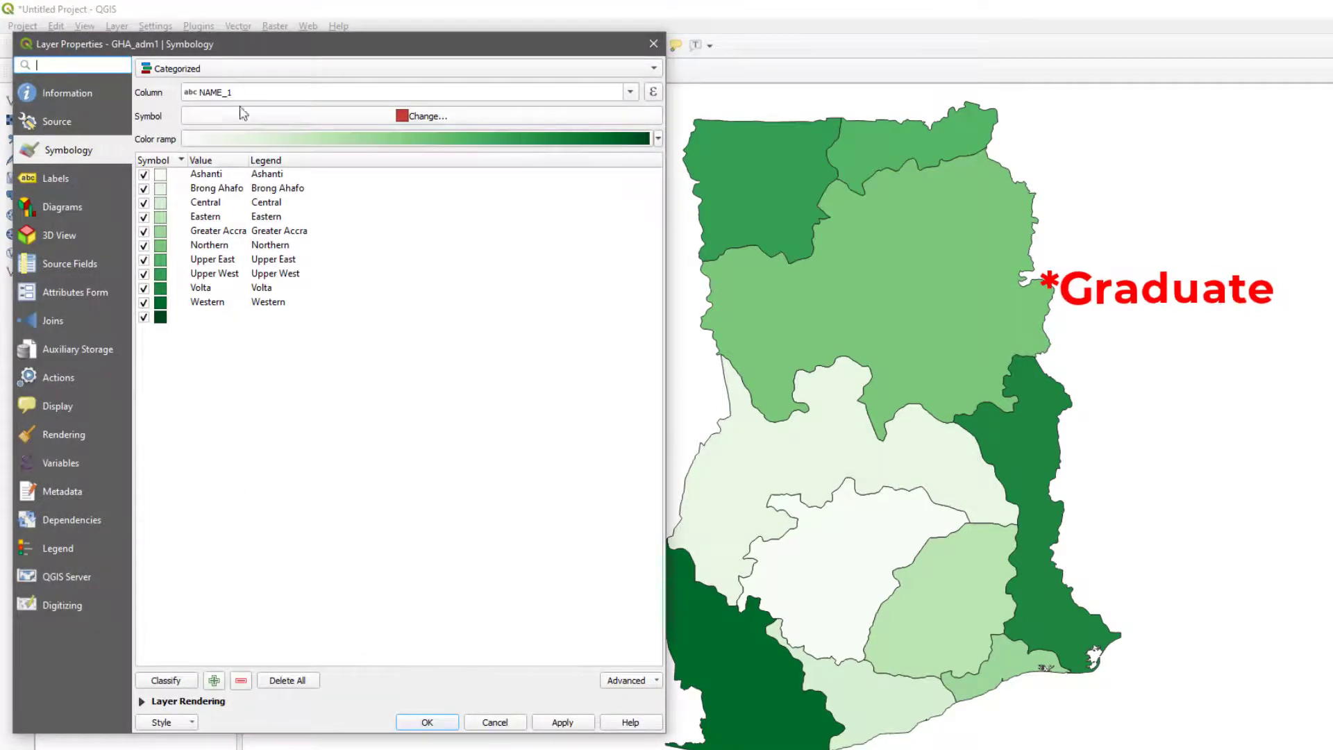
pyautogui.click(297, 68)
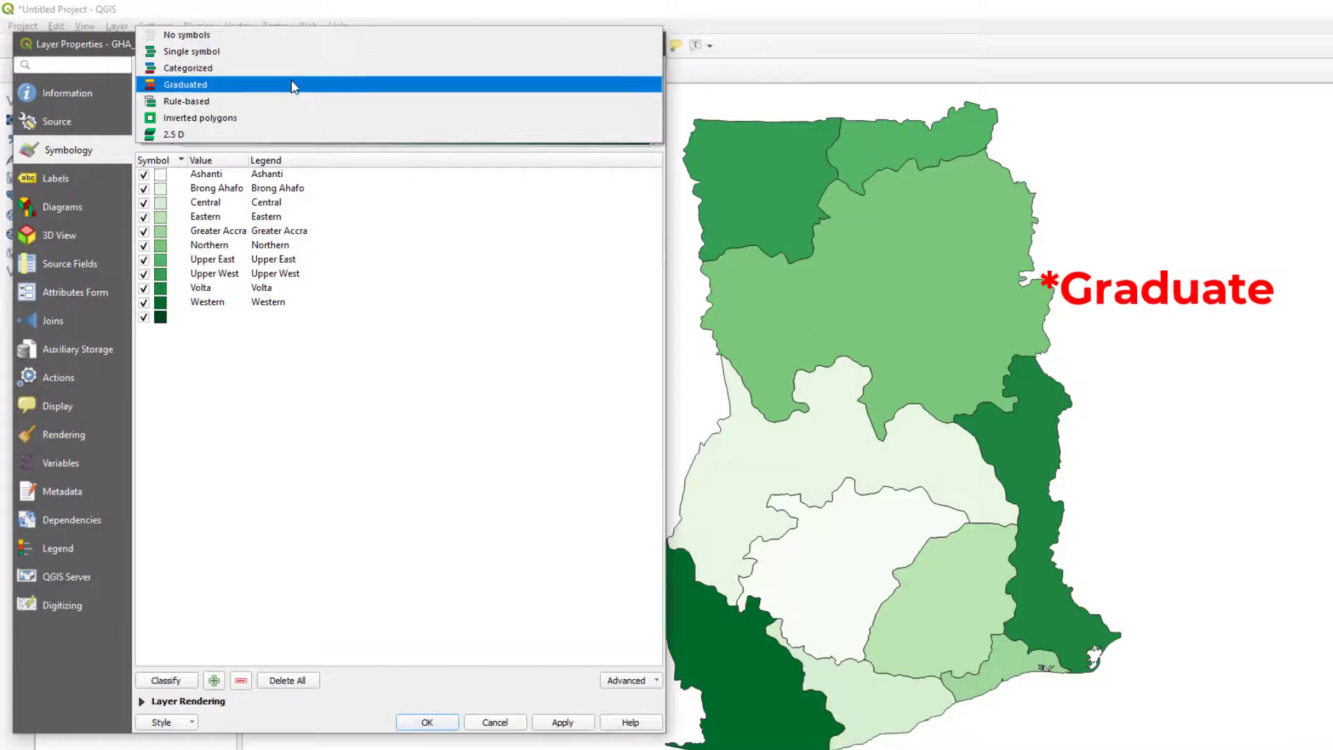
pyautogui.click(292, 85)
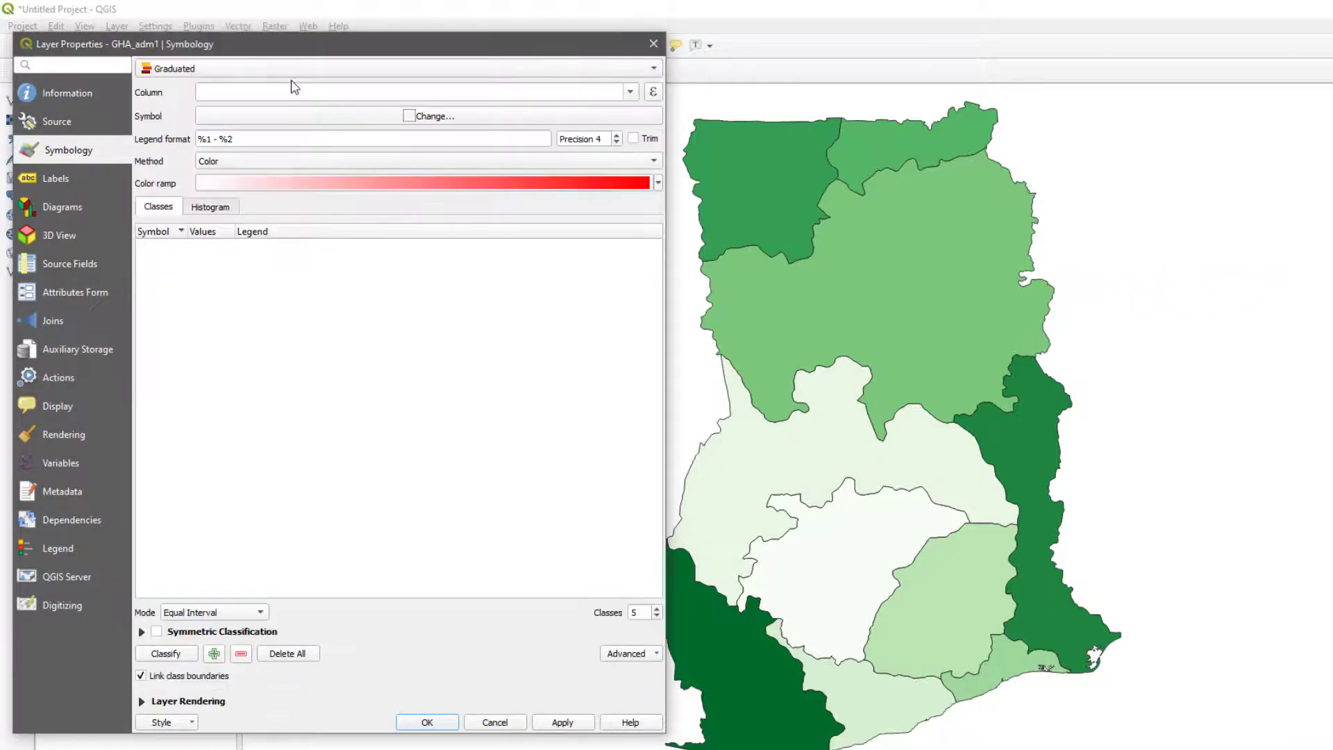
pyautogui.click(630, 92)
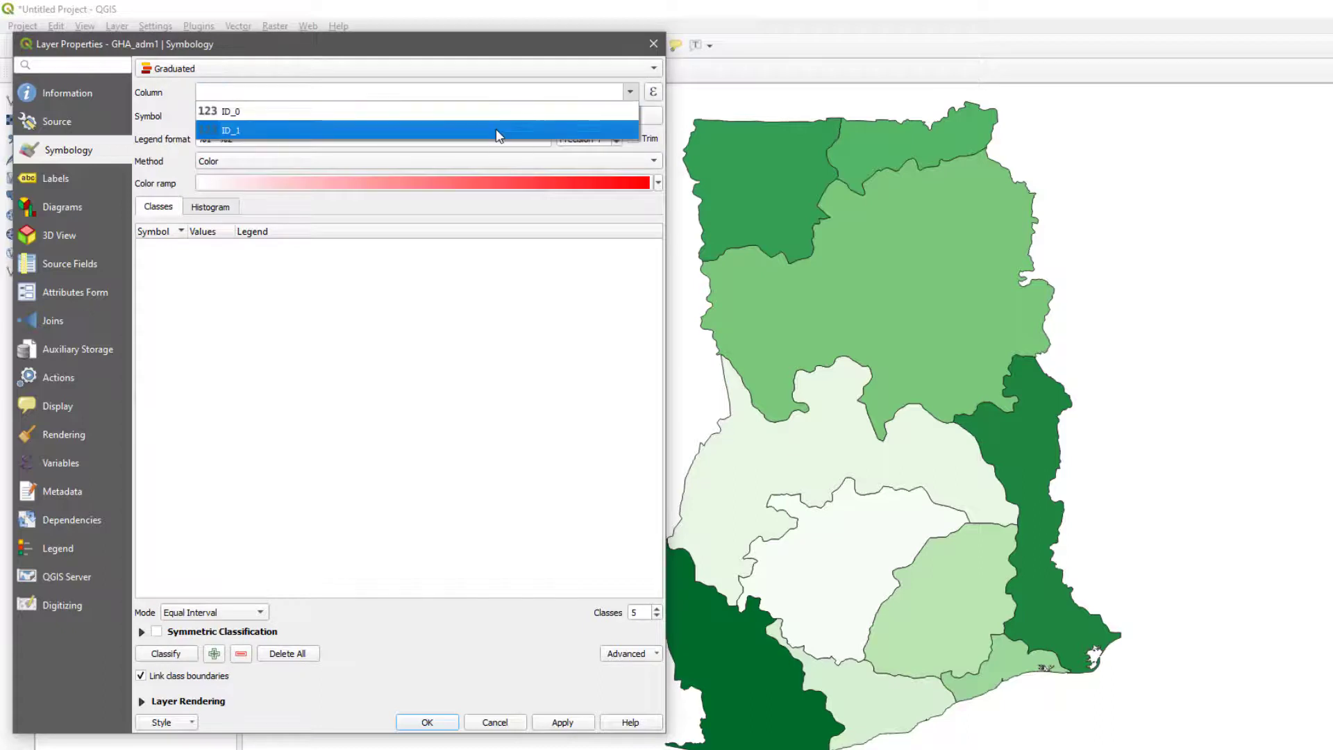
pyautogui.click(499, 129)
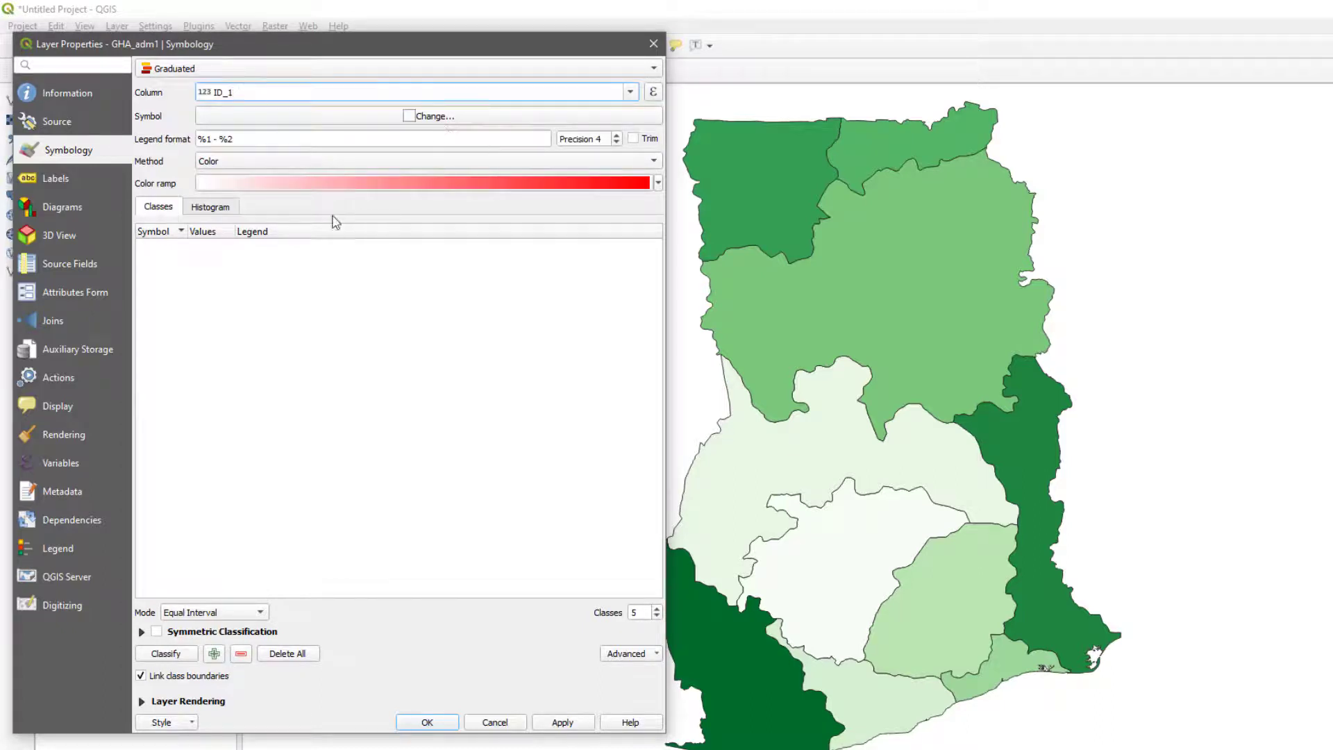
pyautogui.click(160, 655)
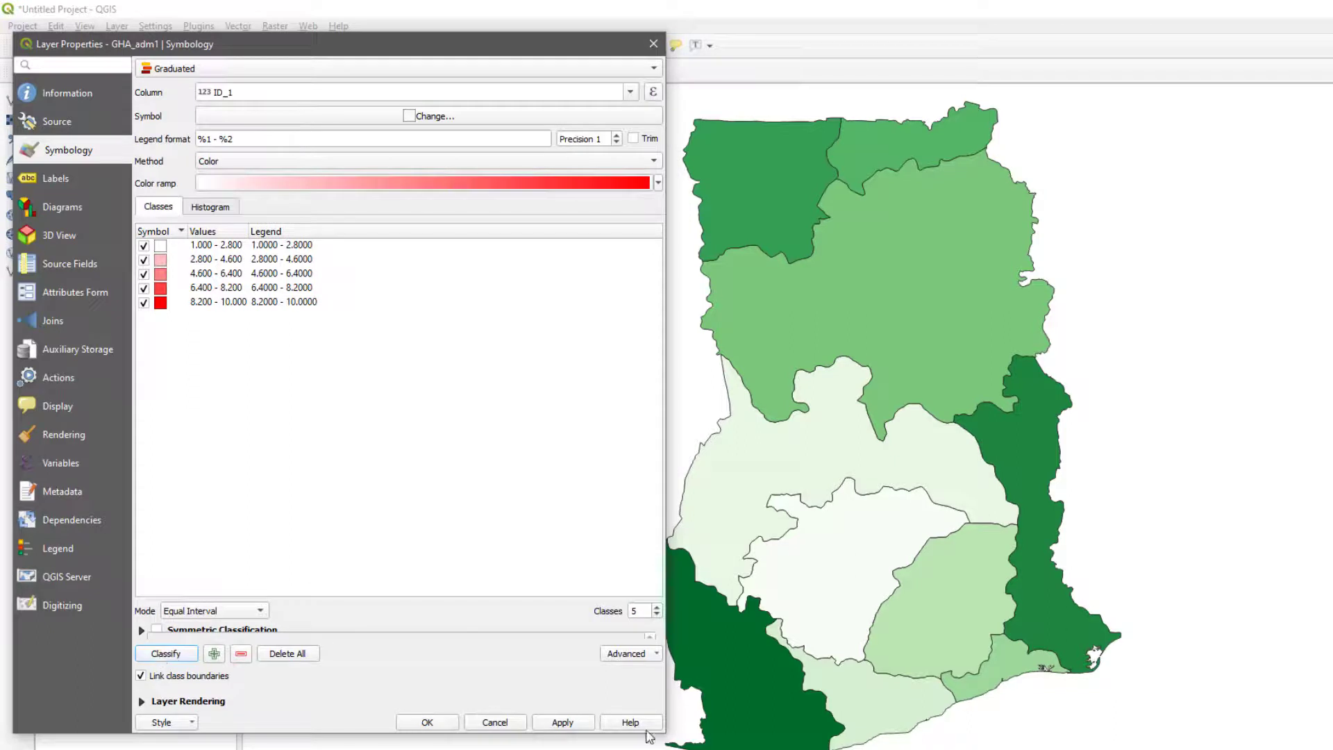
pyautogui.click(561, 726)
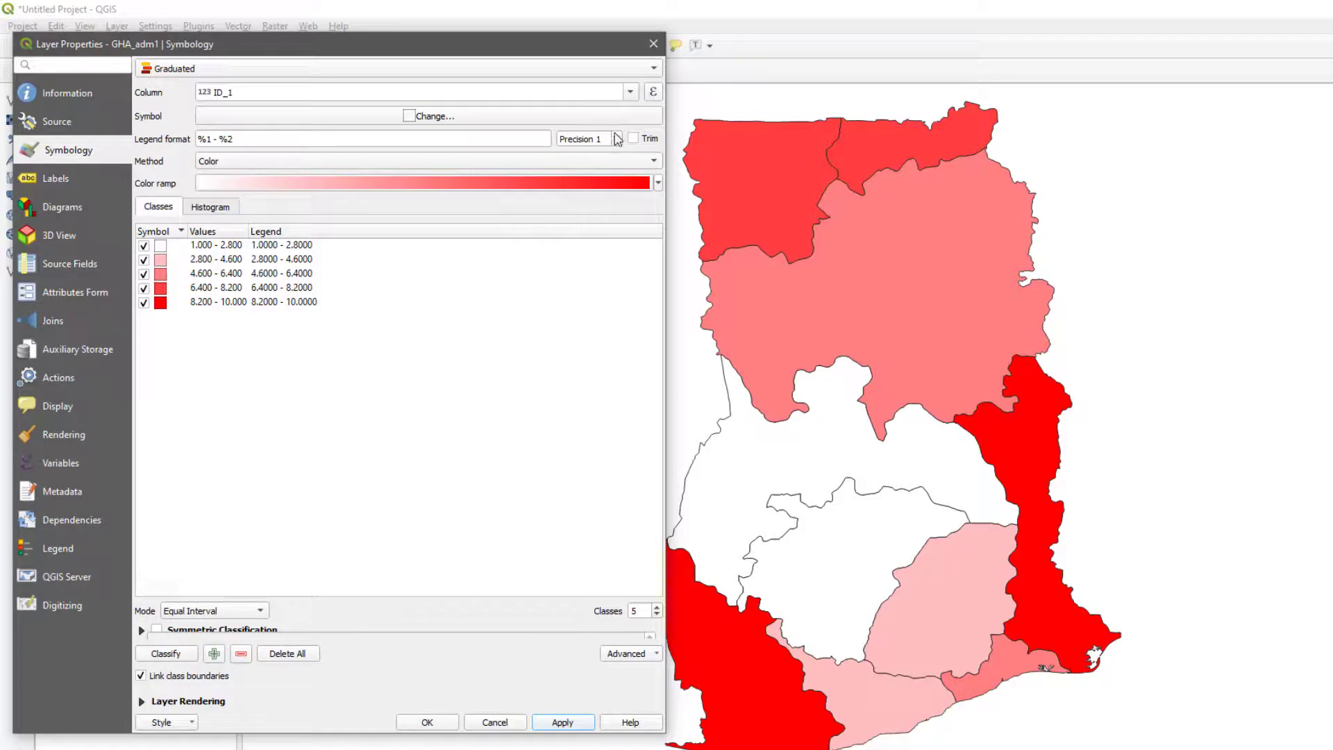
pyautogui.moveTo(455, 48)
pyautogui.mouseDown()
pyautogui.moveTo(586, 59)
pyautogui.moveTo(470, 136)
pyautogui.moveTo(451, 118)
pyautogui.moveTo(452, 64)
pyautogui.mouseUp()
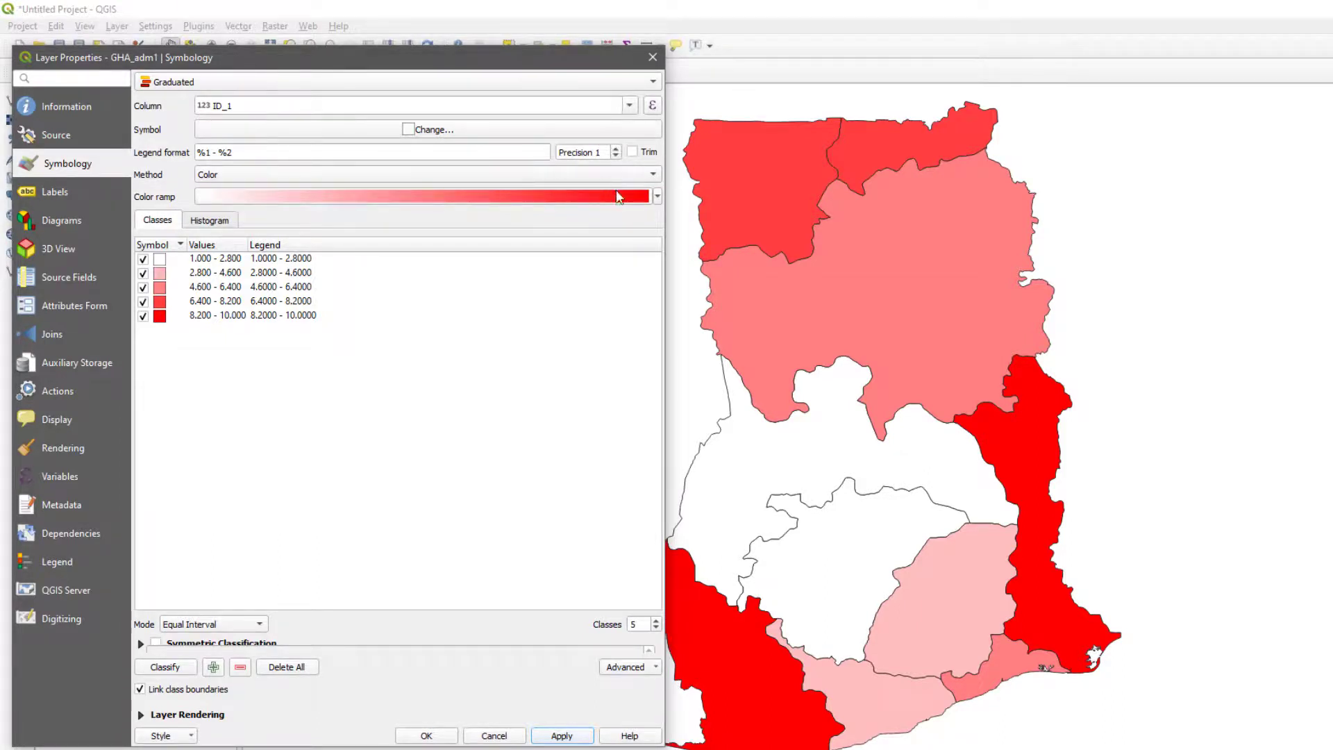
pyautogui.click(656, 197)
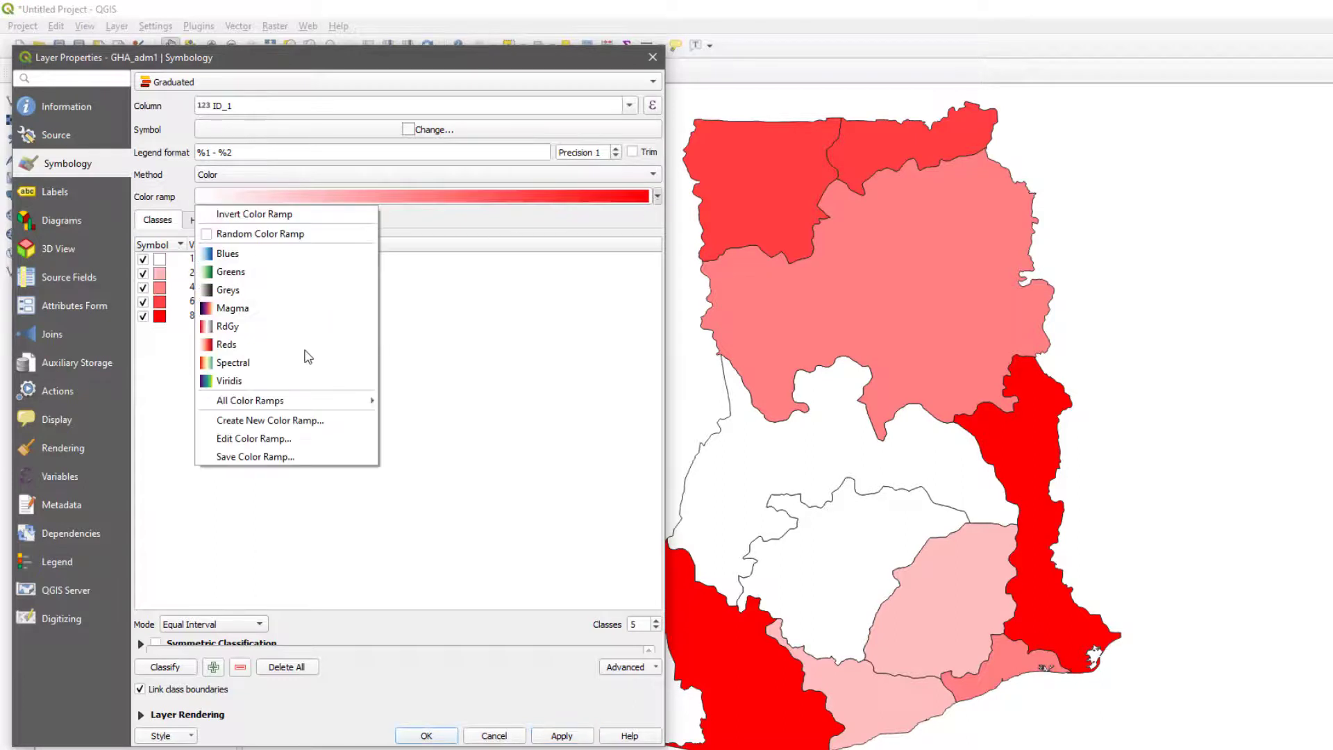
pyautogui.click(643, 392)
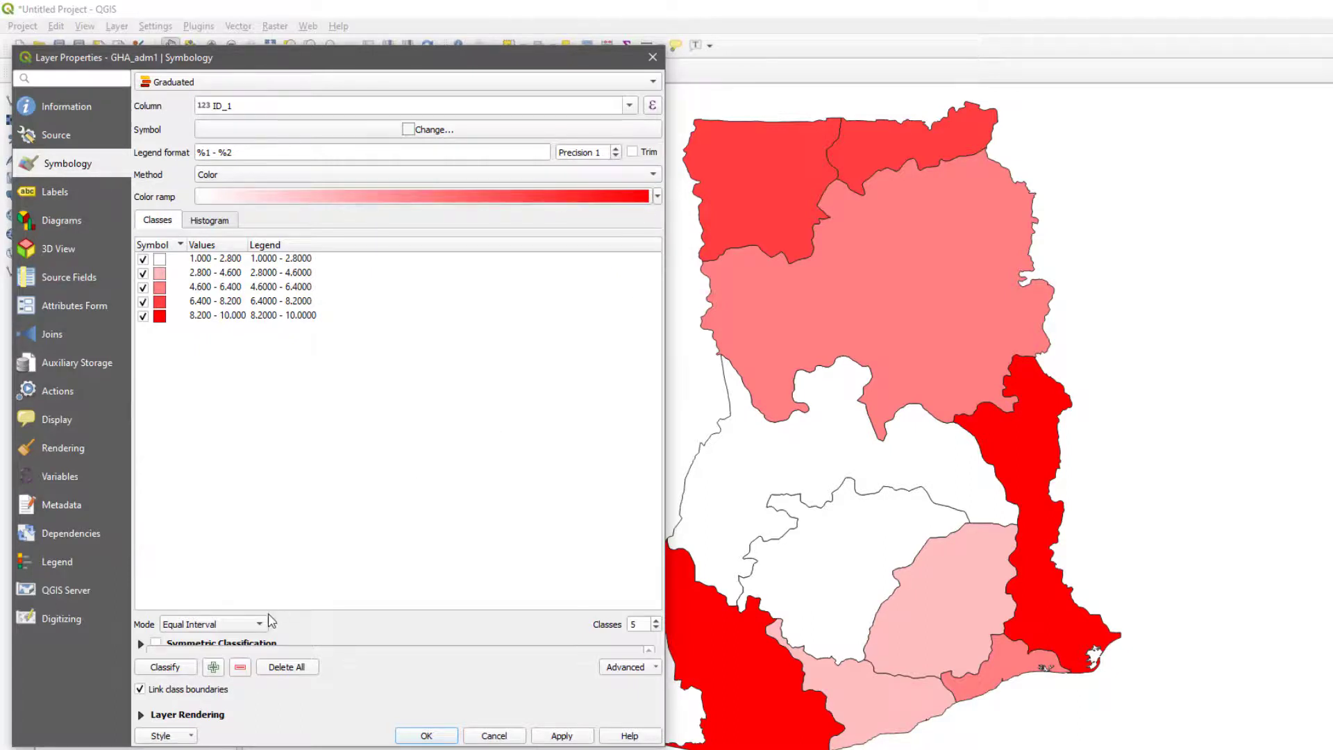
pyautogui.click(254, 625)
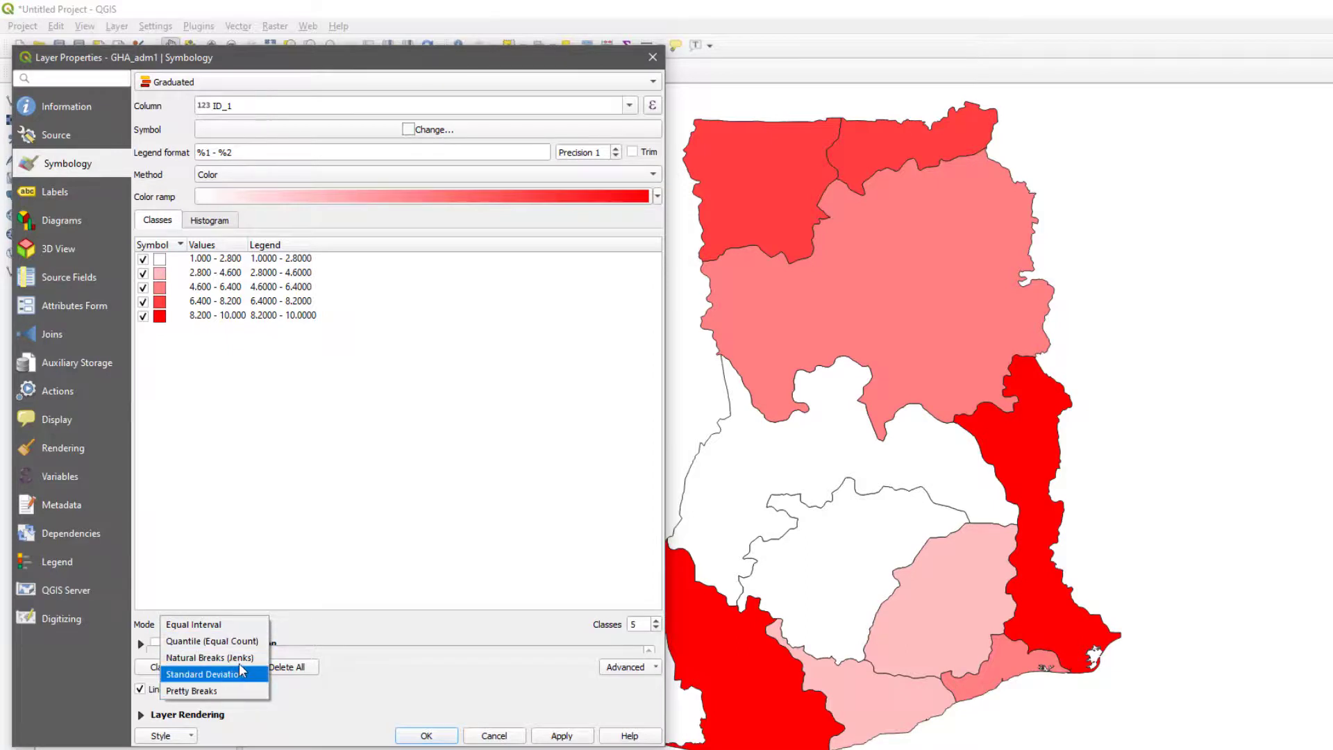
pyautogui.click(298, 633)
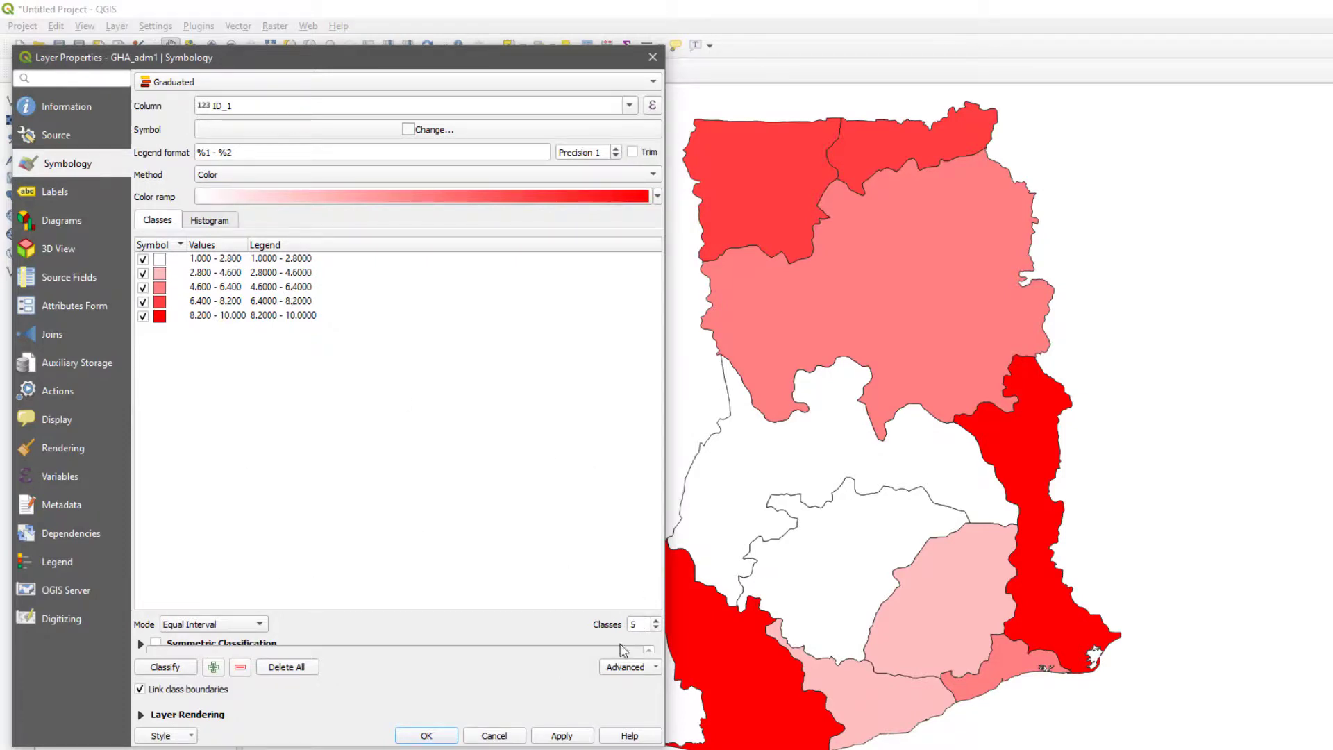
# Step: Reduce the graduated classification of ID_1 to 4 classes, reclassify, and apply it to the map
pyautogui.click(656, 621)
pyautogui.click(656, 629)
pyautogui.click(656, 628)
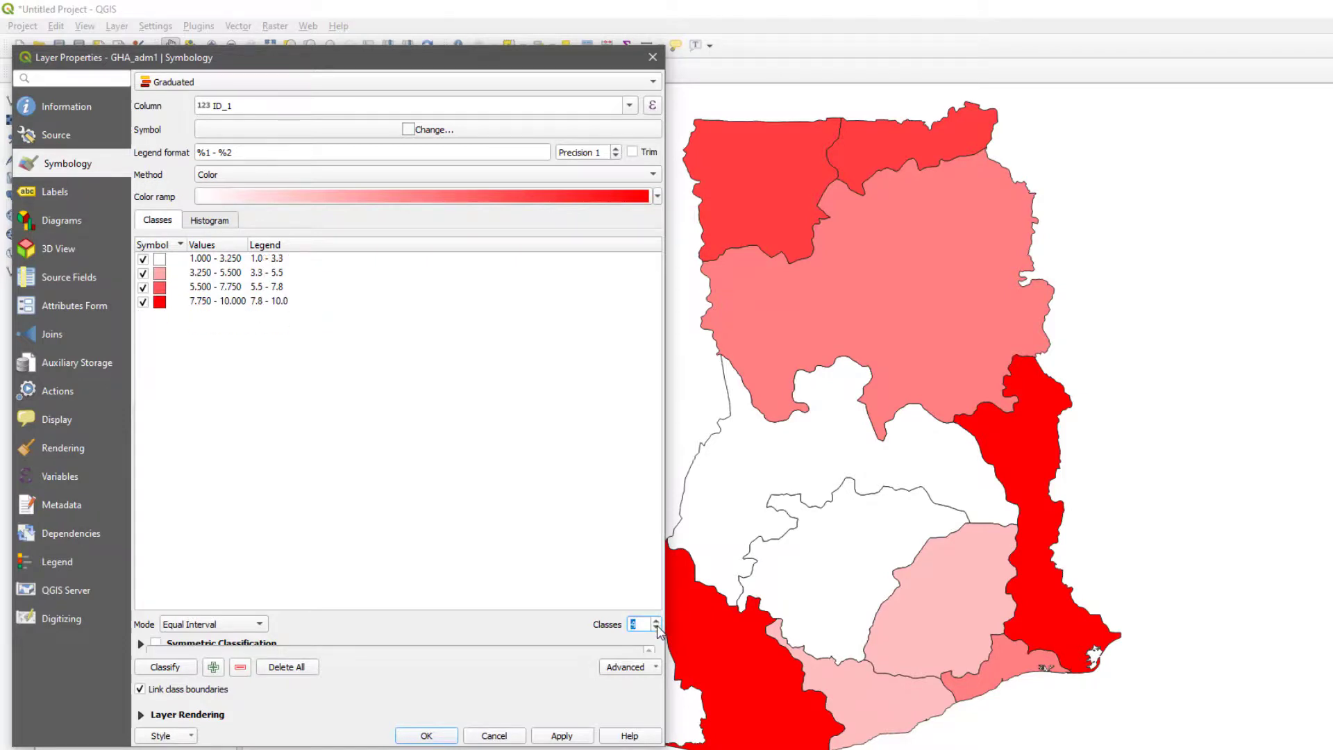
pyautogui.click(174, 672)
pyautogui.click(574, 739)
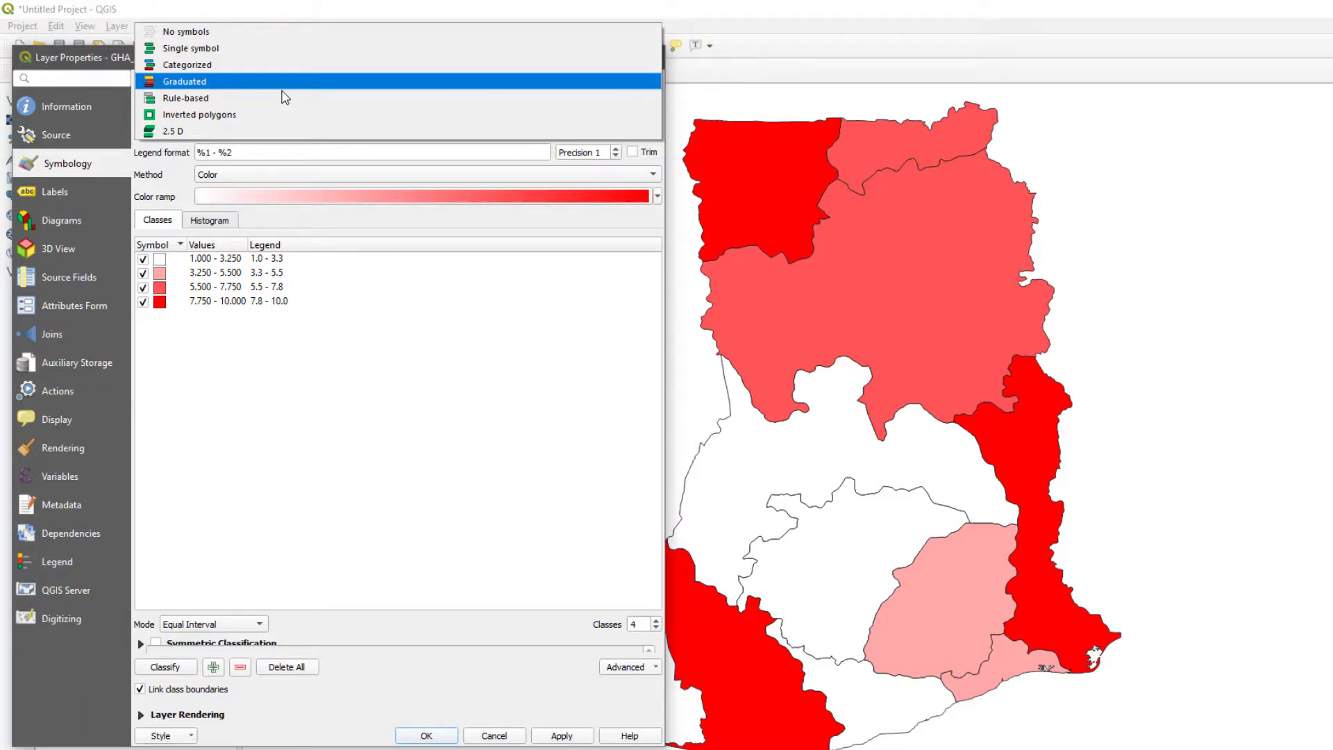
# Step: Switch the GHA_adm1 symbology to 2.5 D to view its settings, and reopen the choice of symbology styles
pyautogui.click(284, 132)
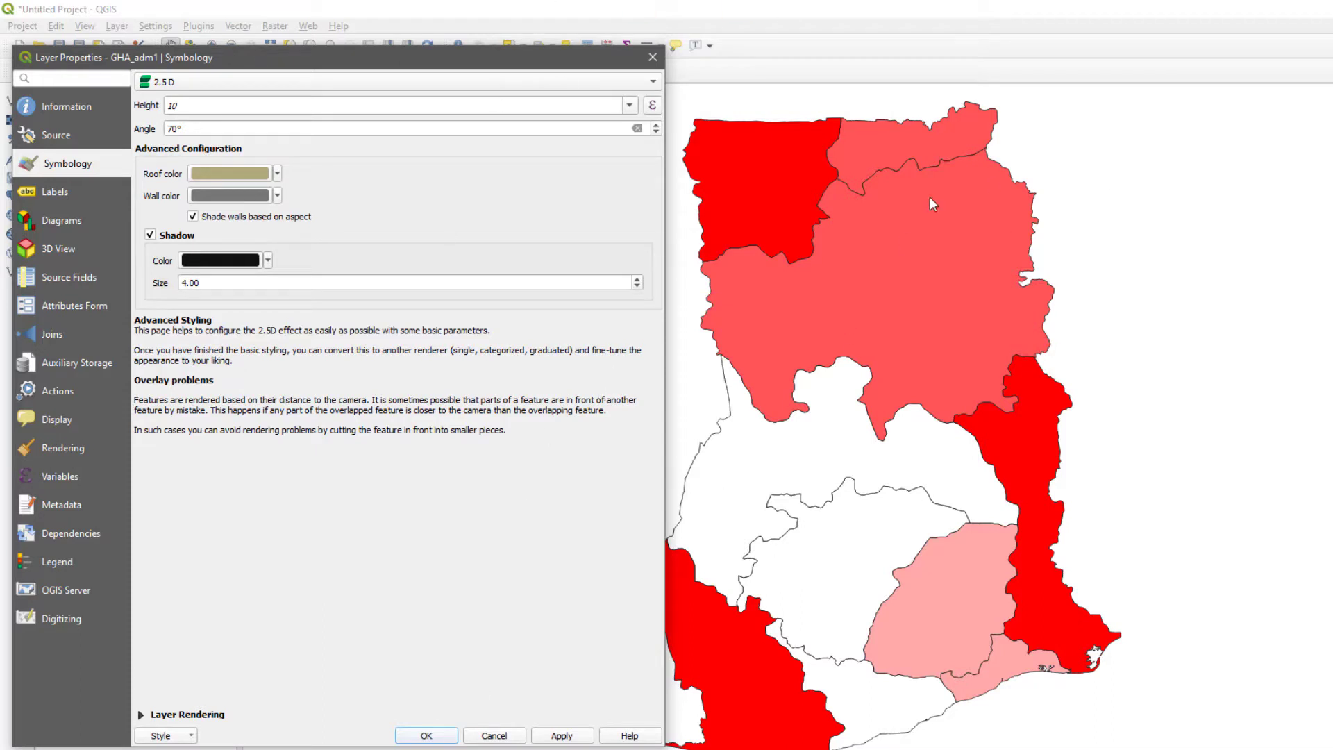
pyautogui.click(381, 84)
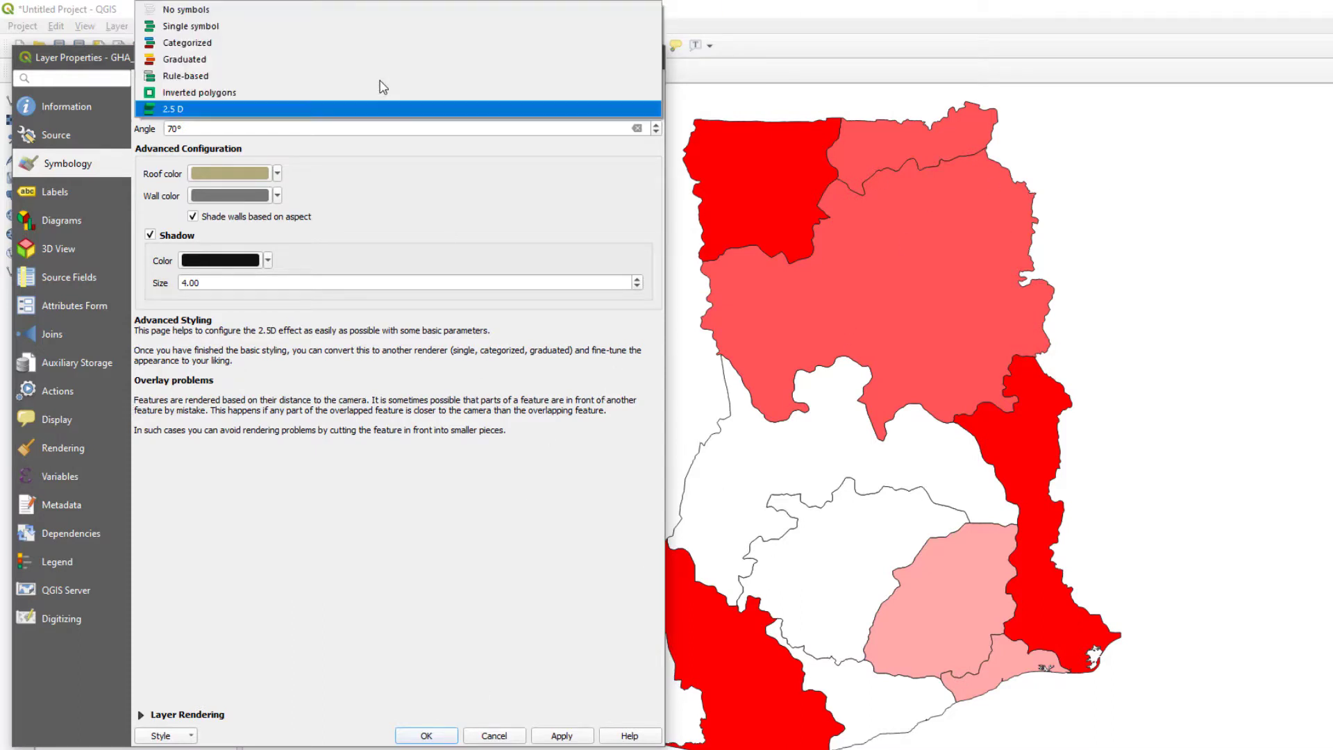